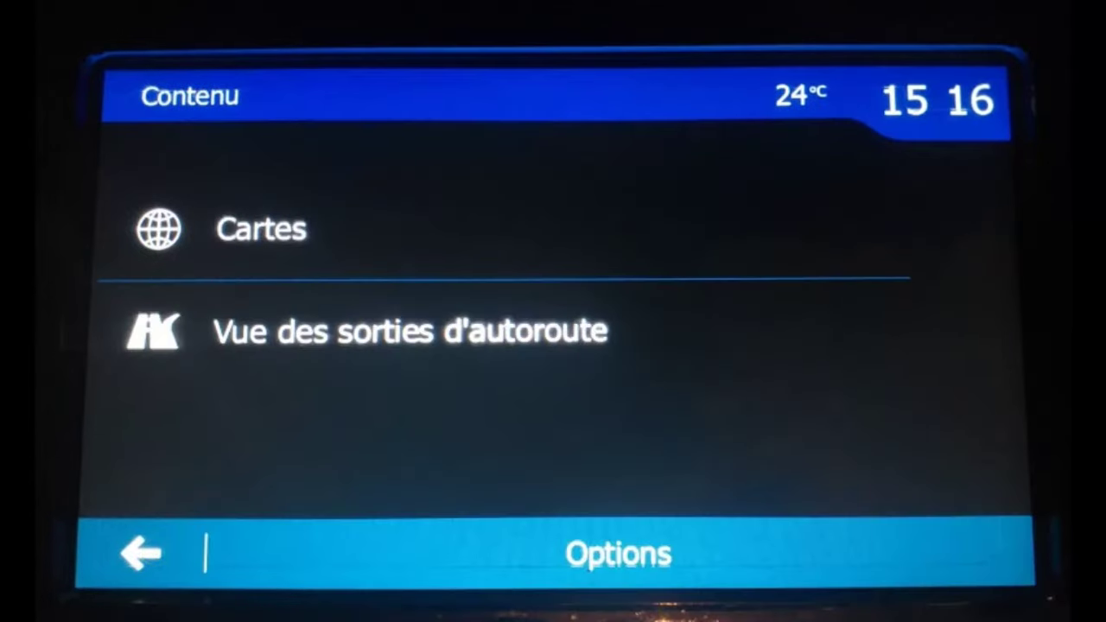
left_click(141, 554)
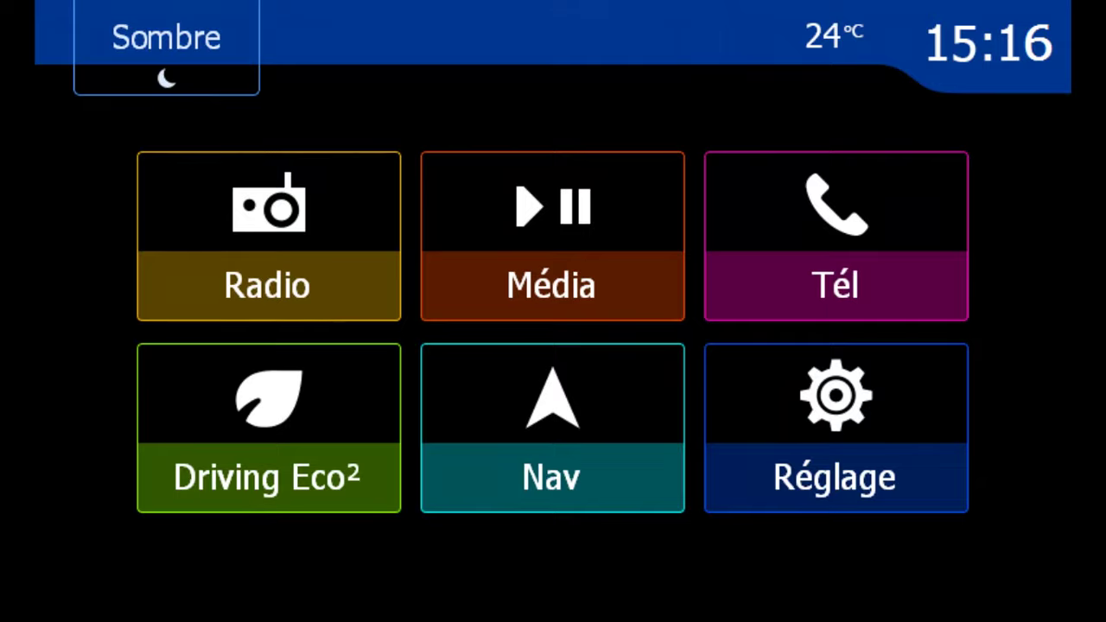
key("alt+Tab")
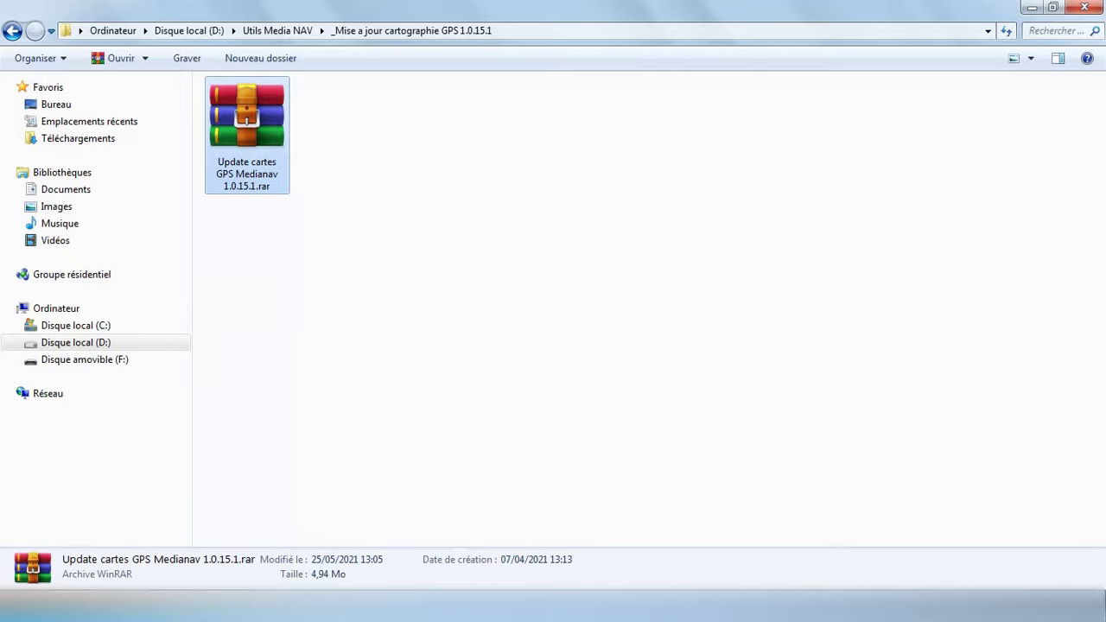
left_click(292, 283)
left_click(265, 135)
left_click(292, 284)
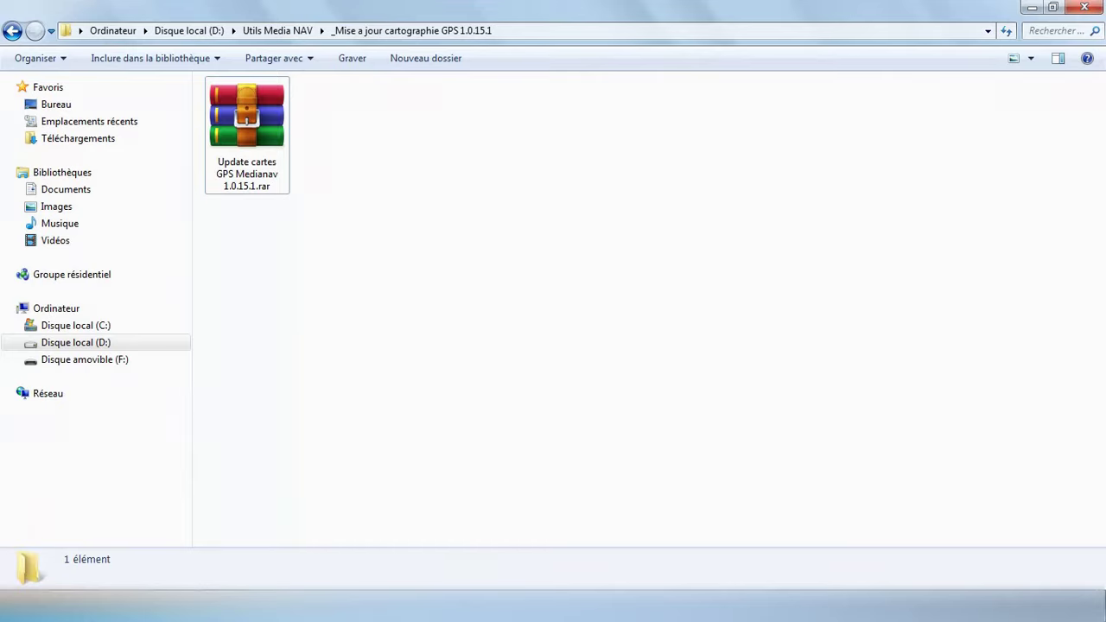
key("alt+Tab")
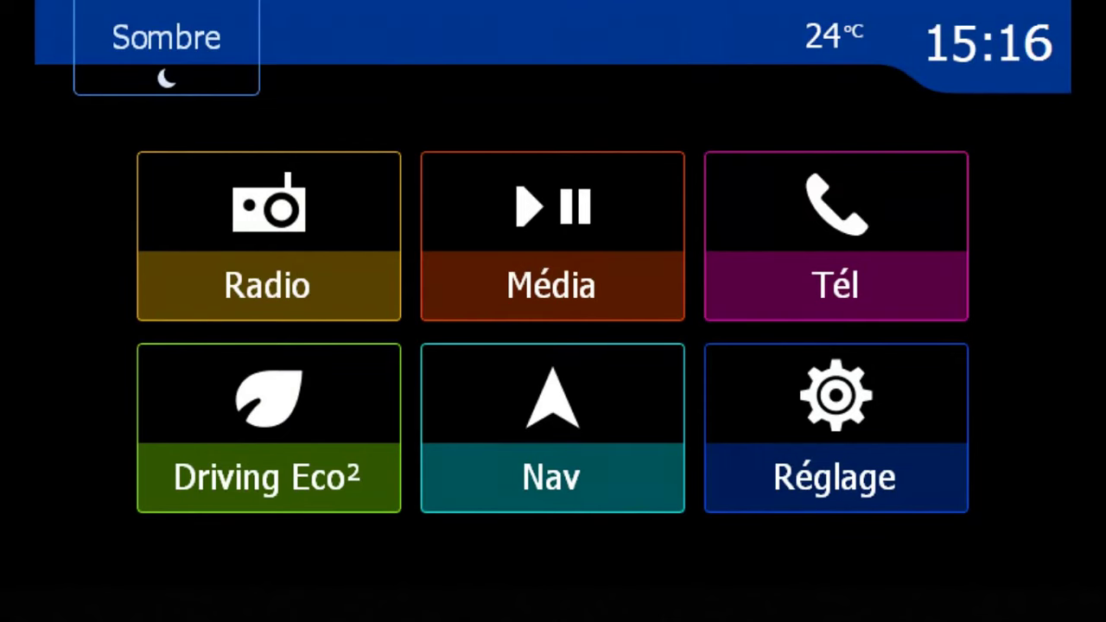
Quick-format the removable disk F: as FAT32 with an allocation unit size of 4096 bytes and close the format dialog
key("alt+Tab")
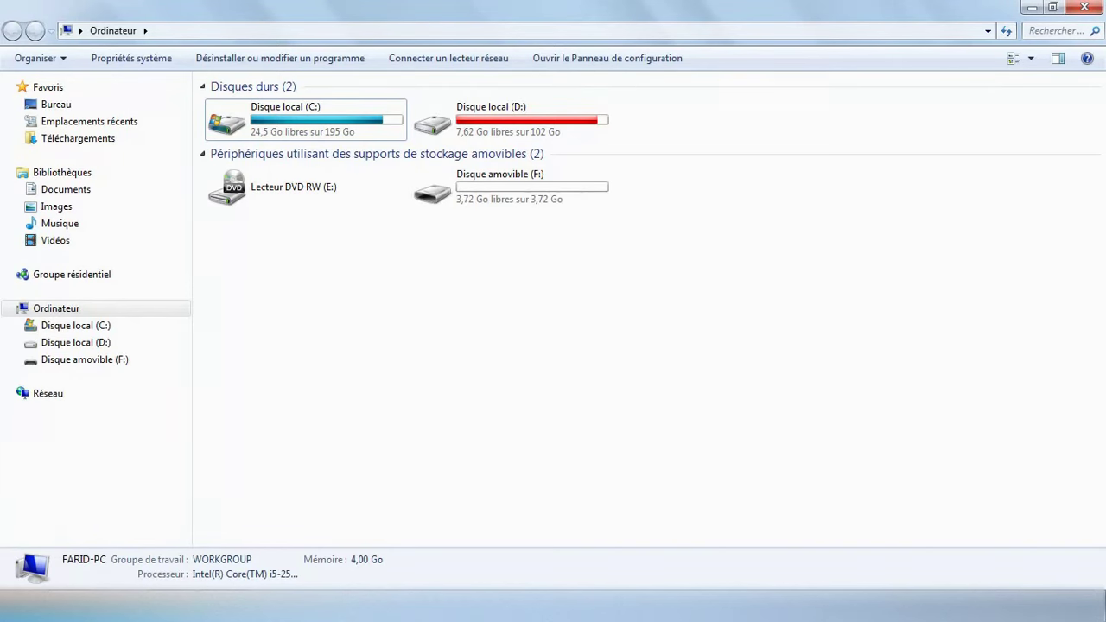
left_click(469, 180)
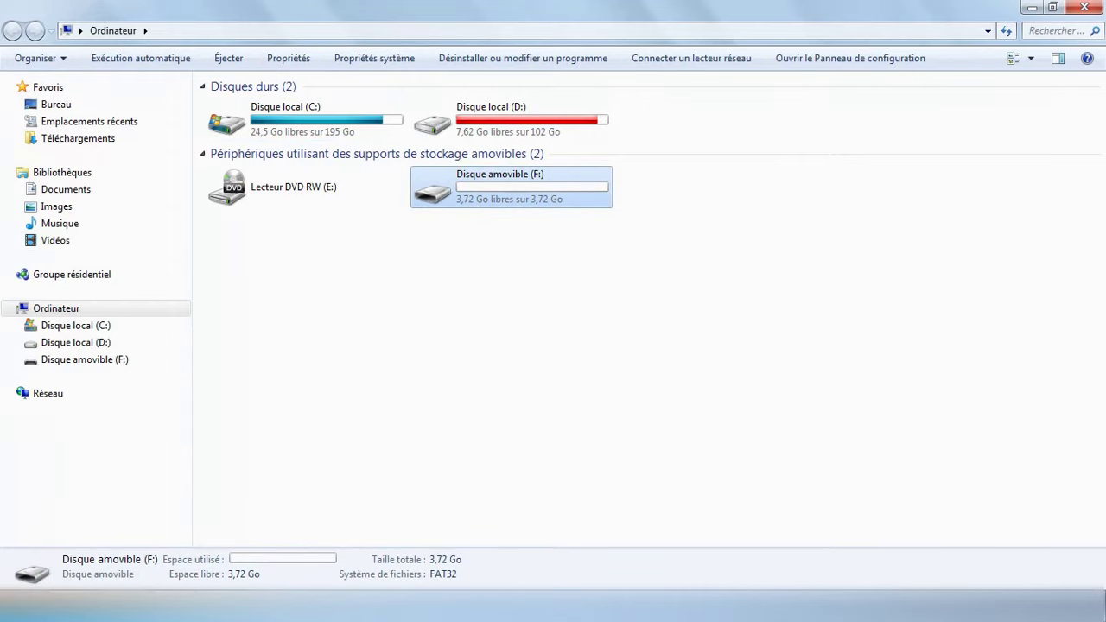
right_click(514, 189)
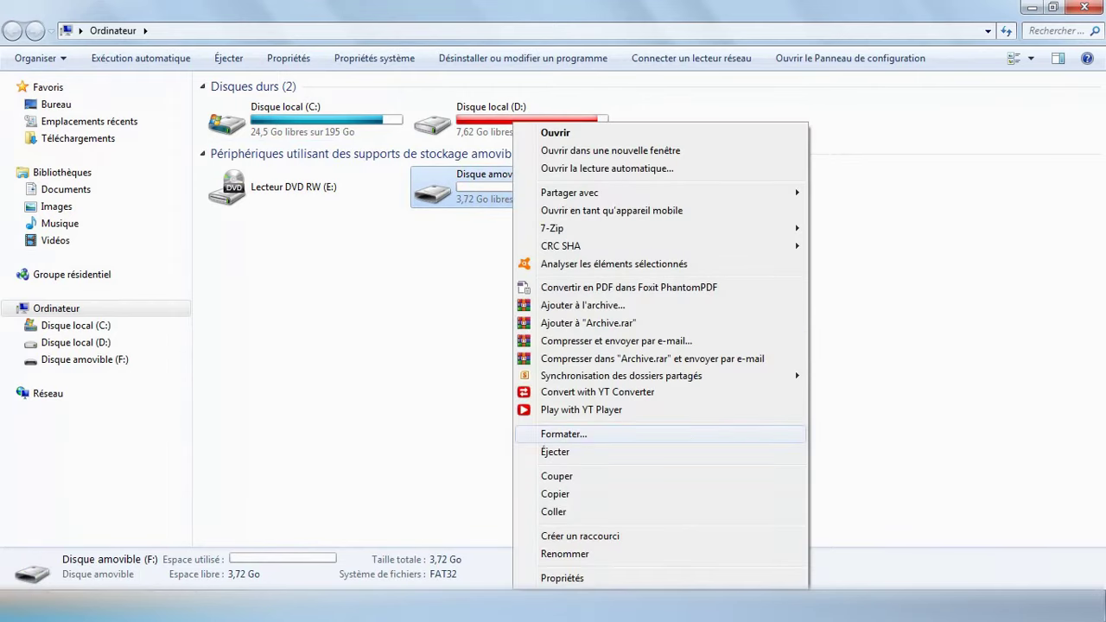
left_click(564, 434)
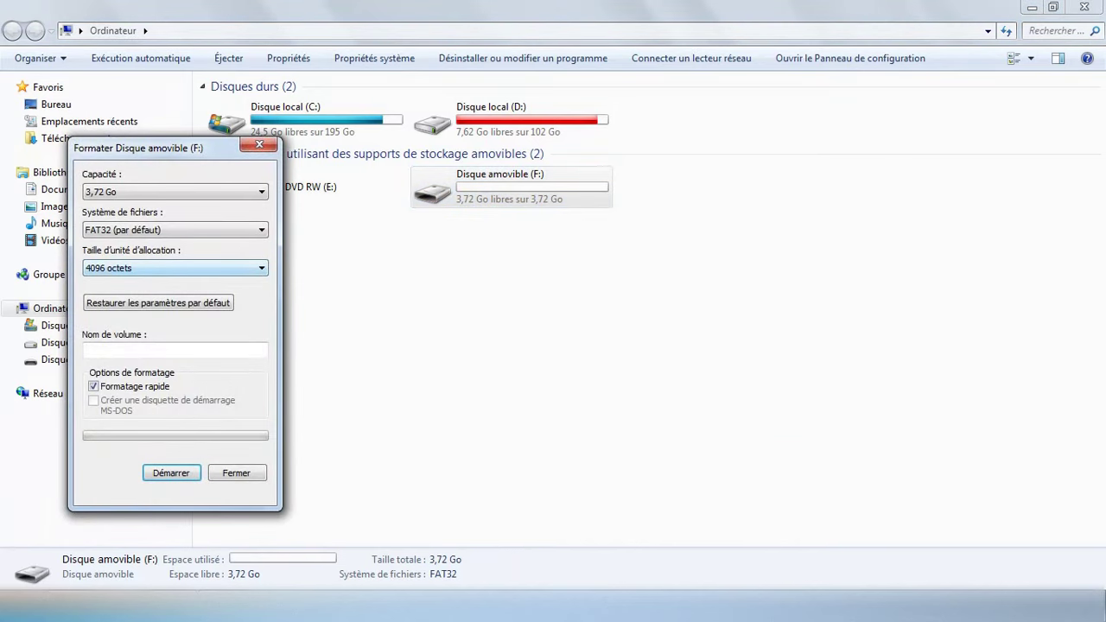
key("Return")
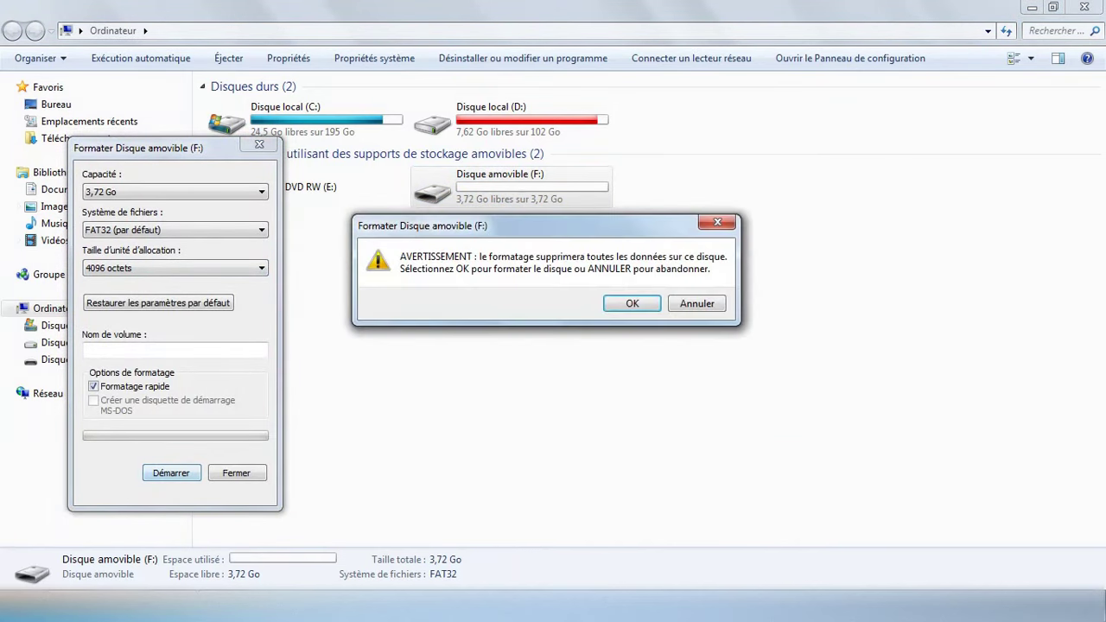
key("Return")
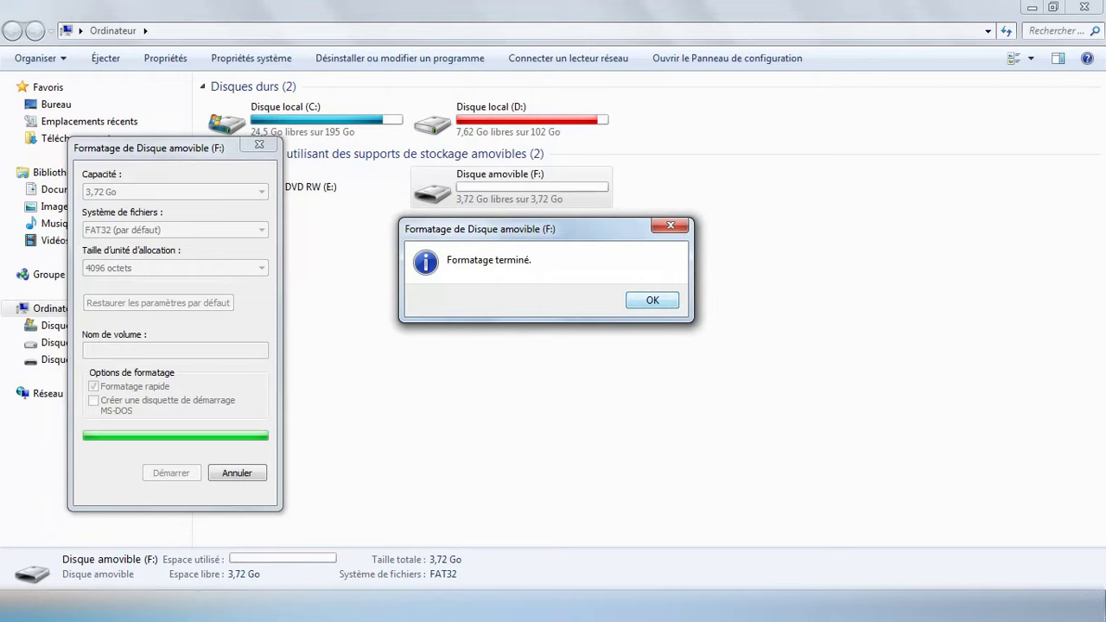
left_click(653, 300)
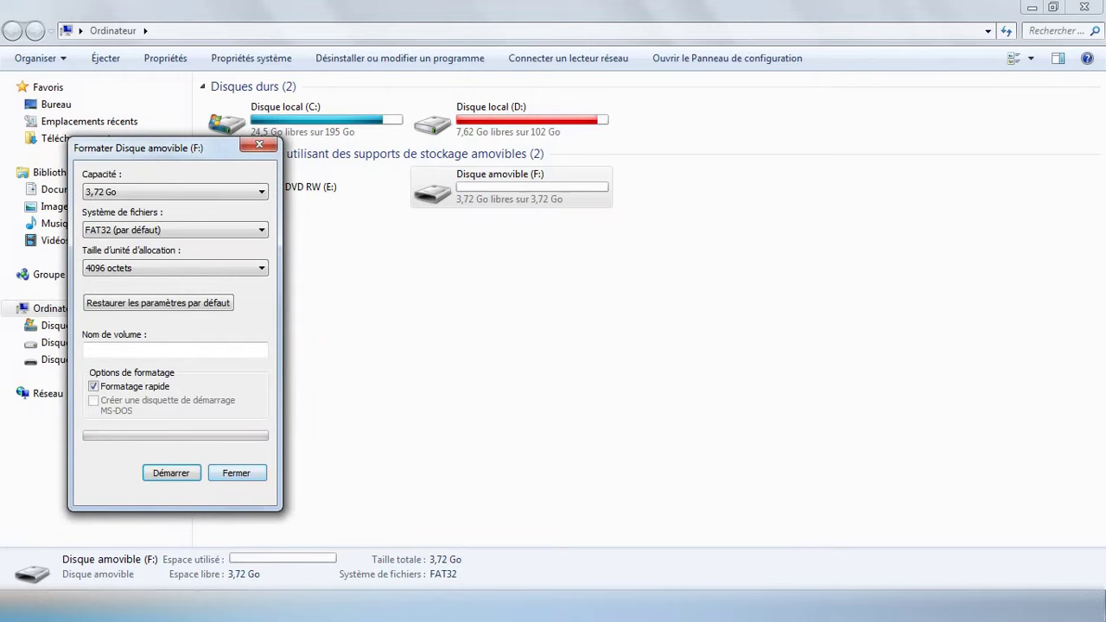
left_click(236, 473)
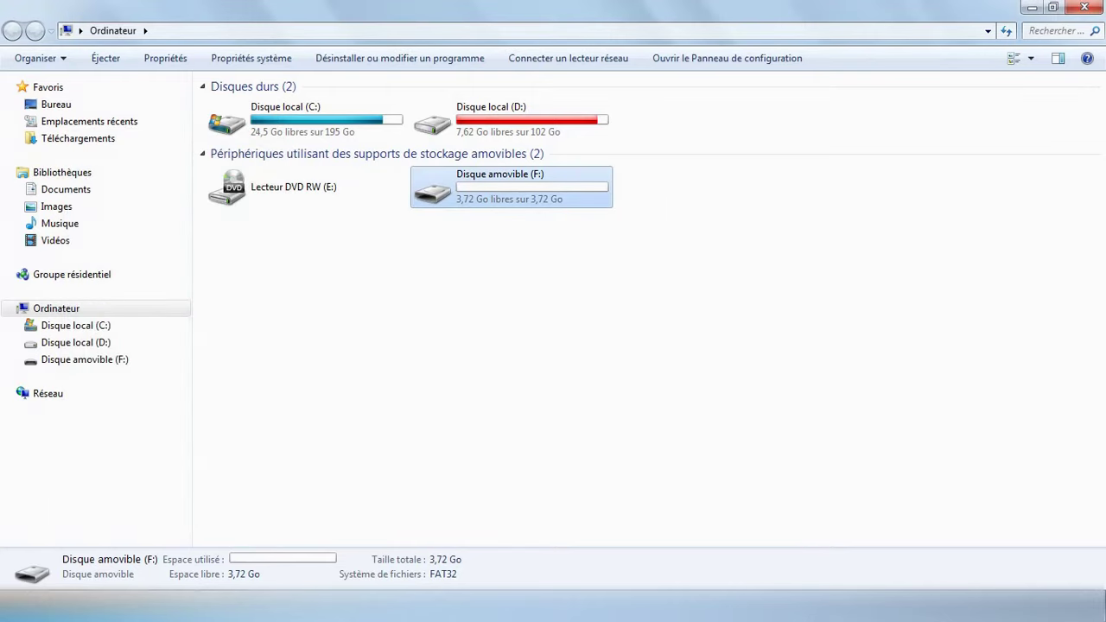
Copy Update cartes GPS Medianav 1.0.15.1.rar from the _Mise a jour cartographie GPS 1.0.15.1 folder to the root of removable disk F:
mouse_move(190, 610)
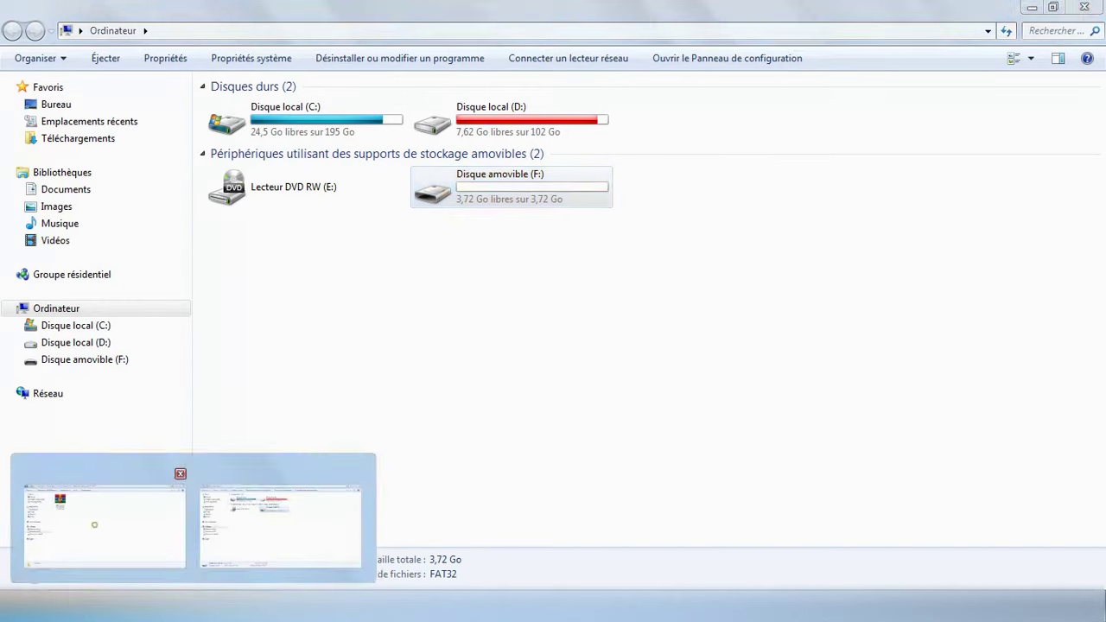
left_click(97, 523)
left_click(259, 165)
right_click(263, 140)
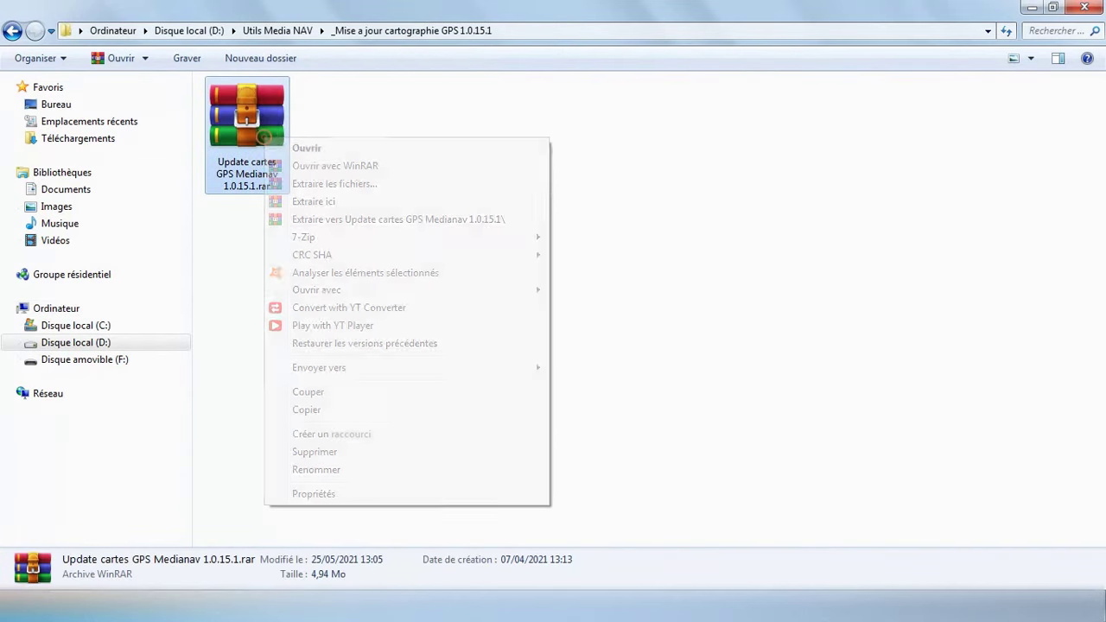
left_click(316, 410)
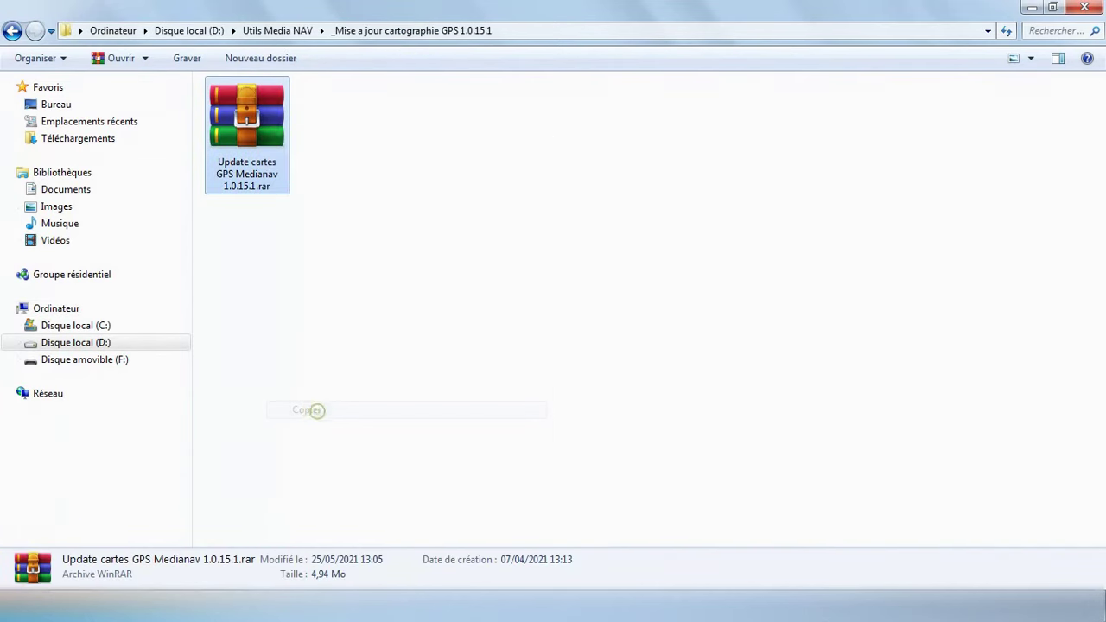
mouse_move(42, 612)
left_click(259, 528)
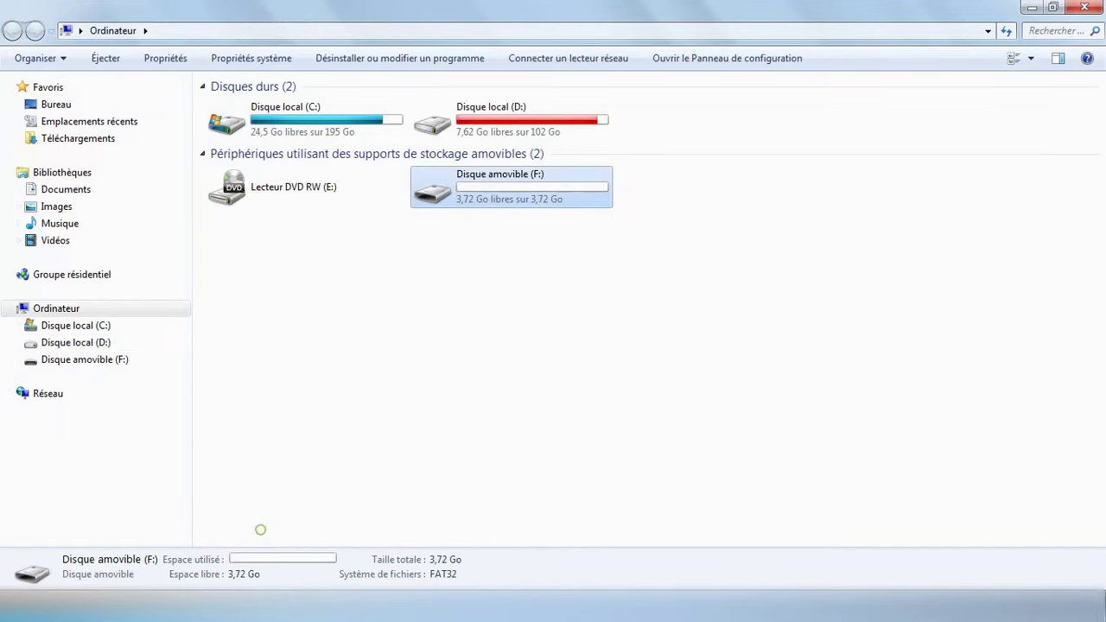
left_click(103, 360)
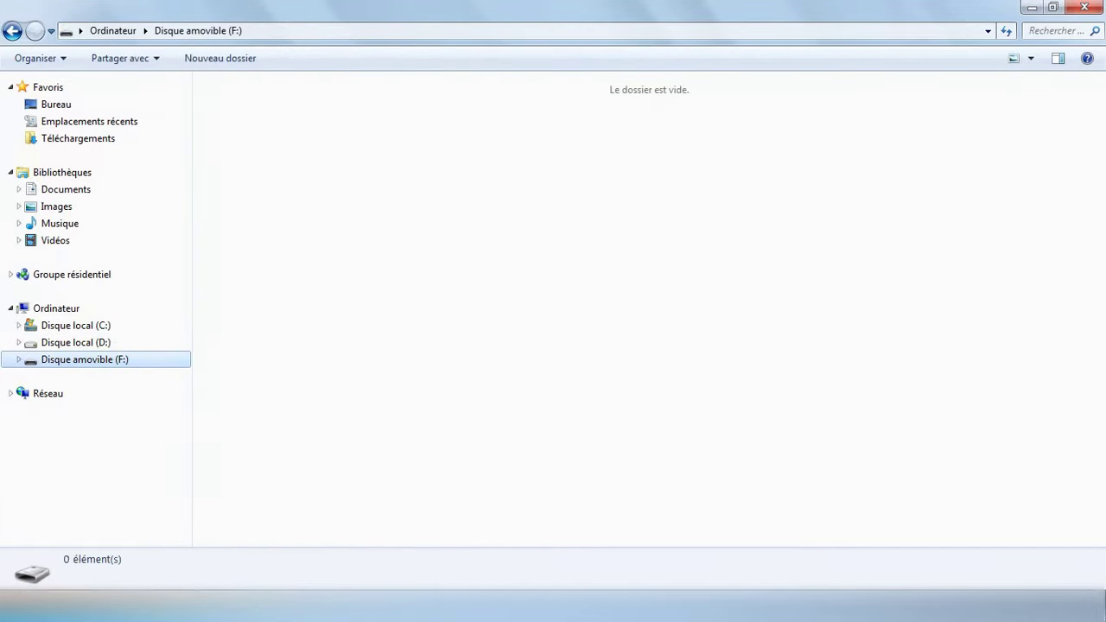
right_click(331, 205)
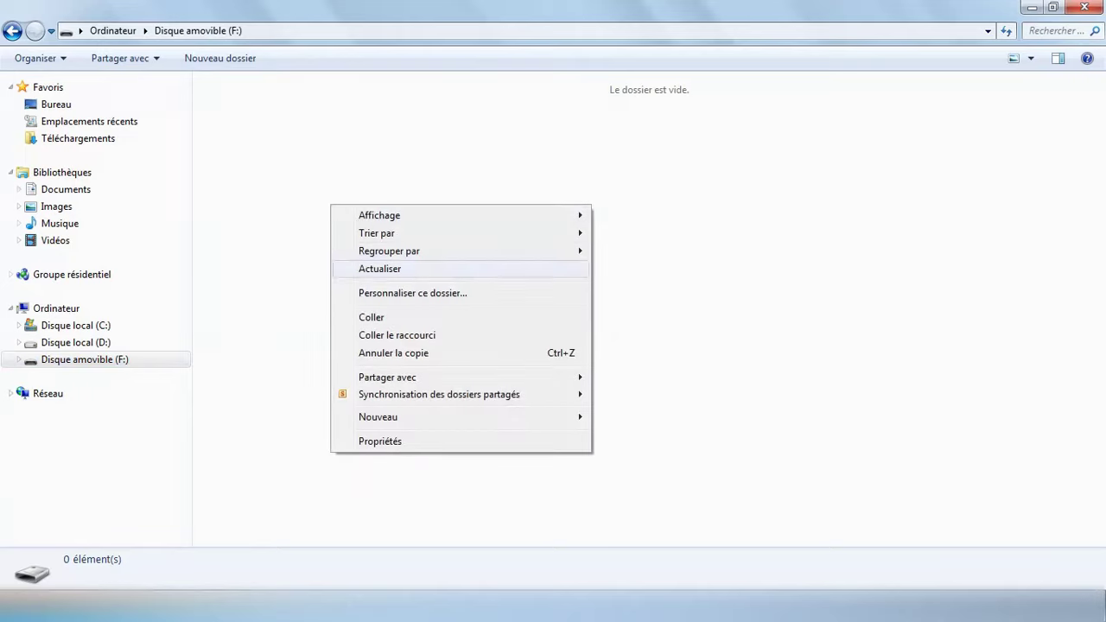
left_click(372, 317)
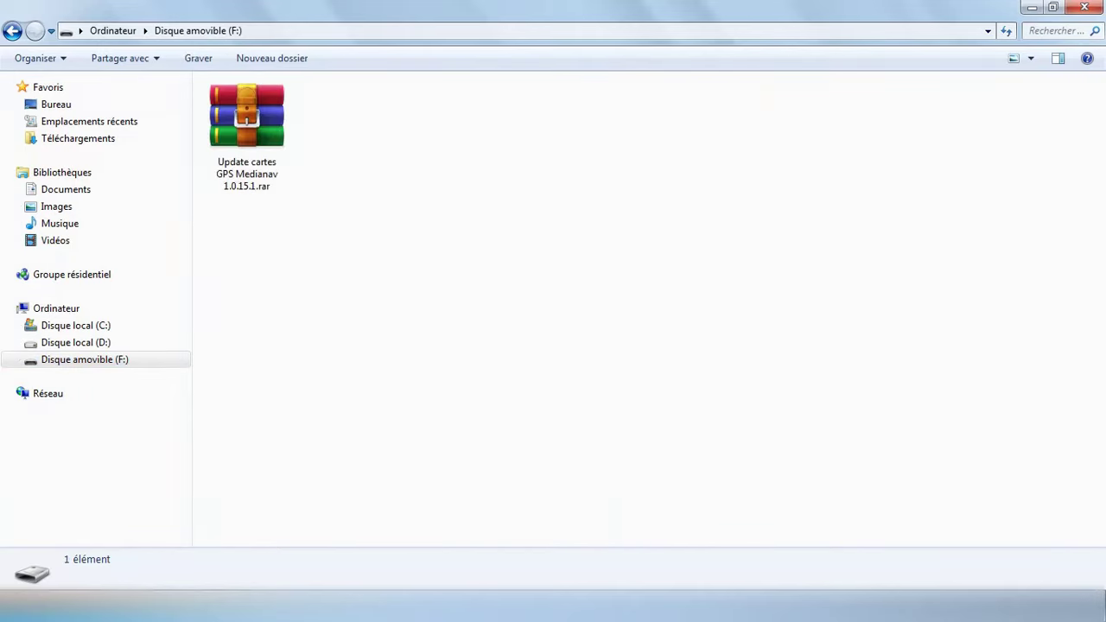
Extract the contents of Update cartes GPS Medianav 1.0.15.1.rar directly into the root of removable disk F:
left_click(355, 285)
left_click(246, 112)
right_click(245, 111)
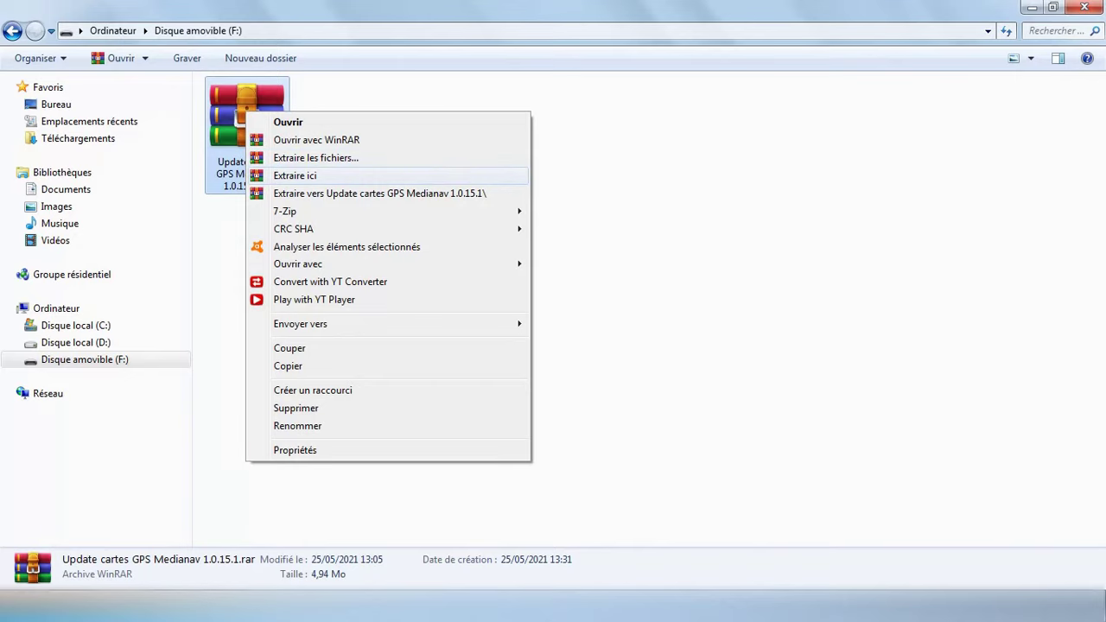
left_click(295, 175)
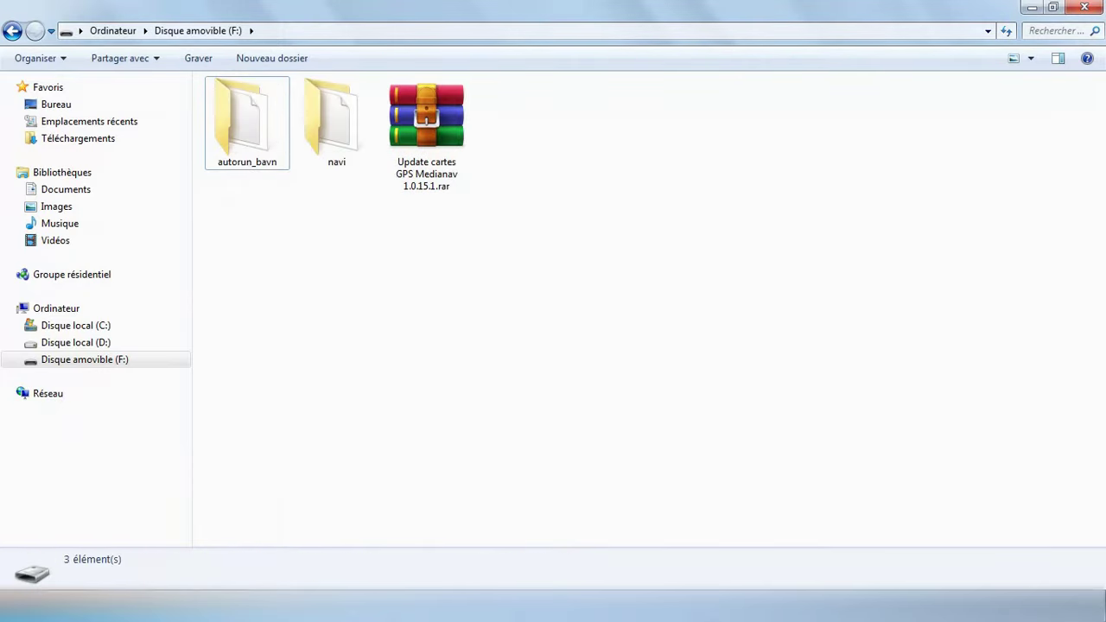
Permanently delete Update cartes GPS Medianav 1.0.15.1.rar from removable disk F:
left_click(422, 134)
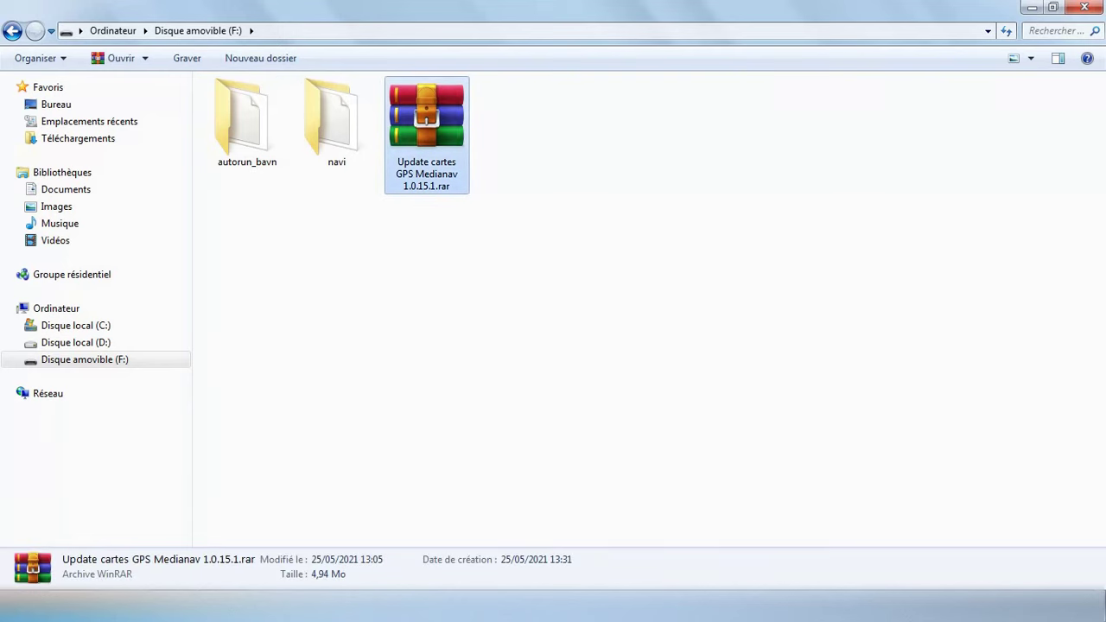
right_click(427, 131)
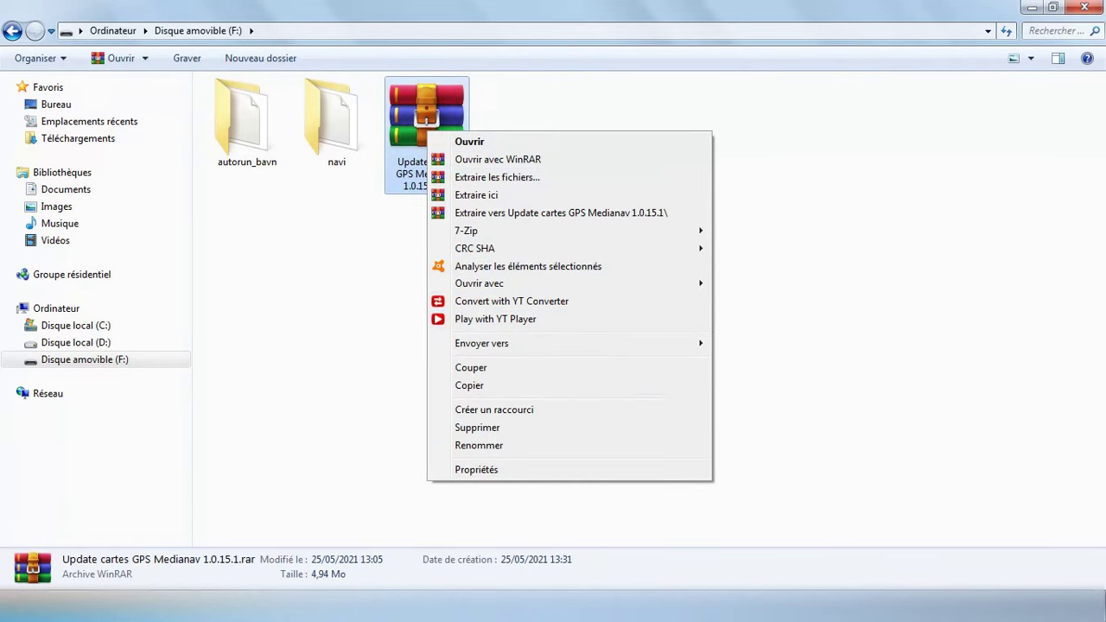
left_click(478, 428)
left_click(624, 367)
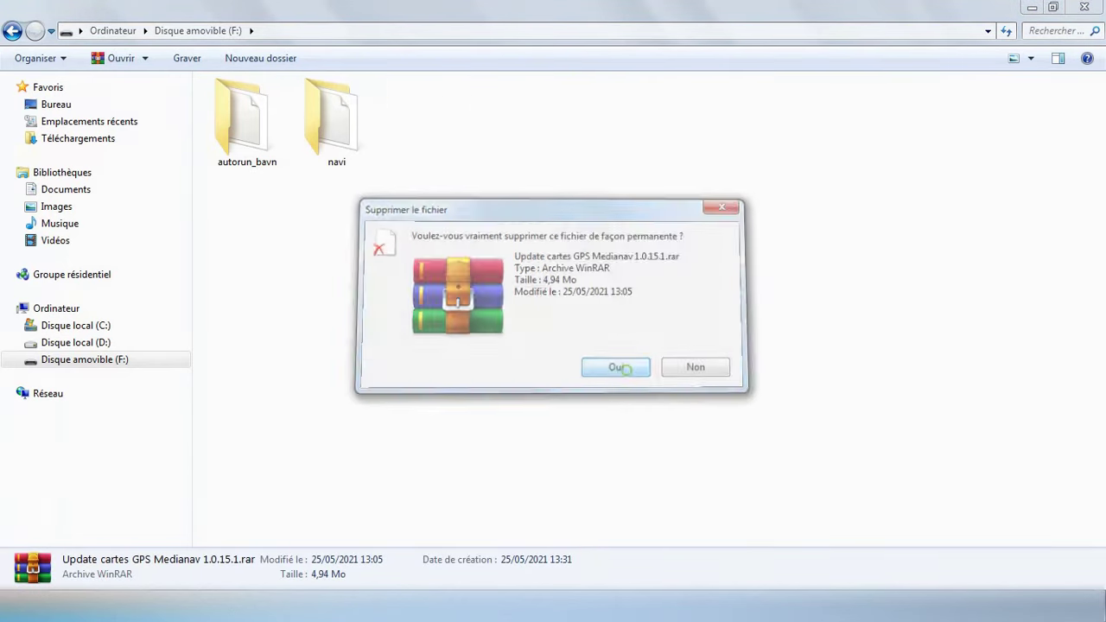
Check the autorun.sh file inside the autorun_bavn folder and return to the root of removable disk F:
double_click(278, 145)
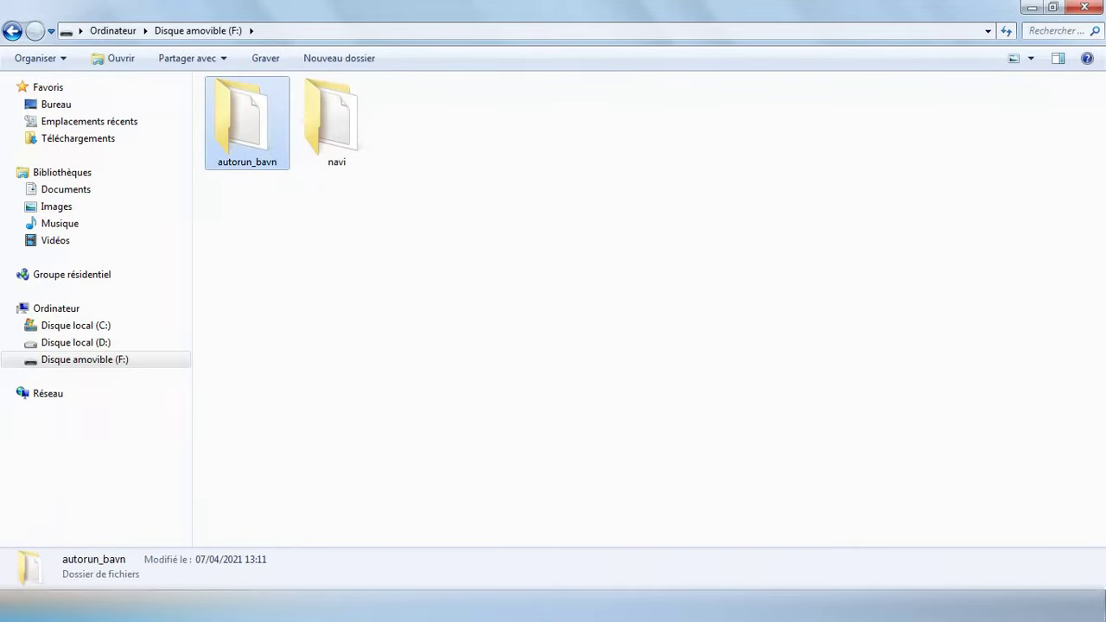
left_click(247, 105)
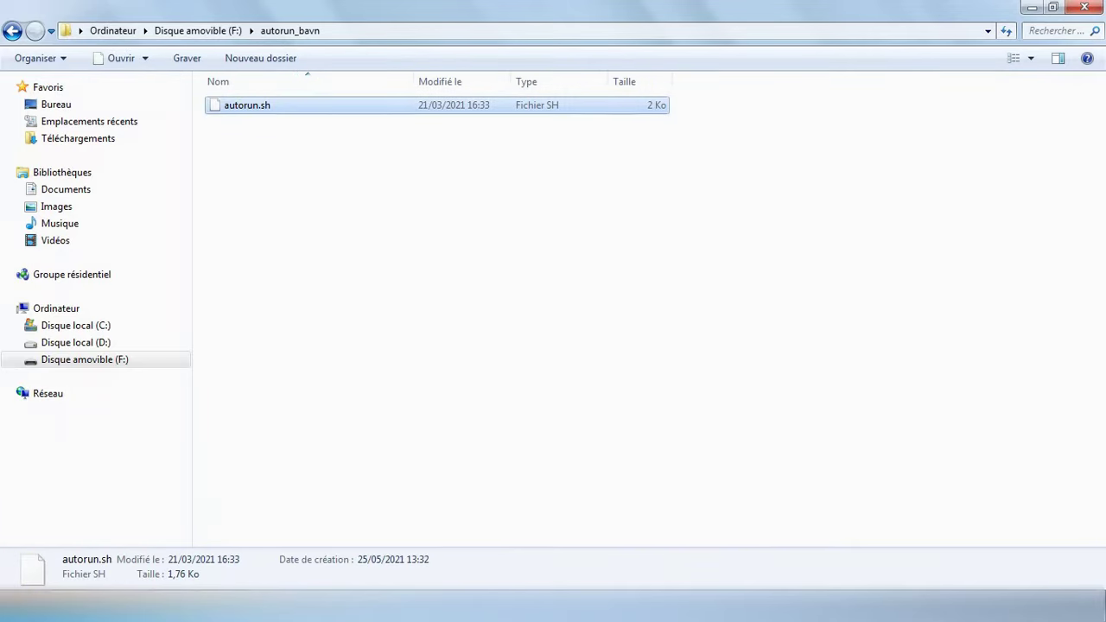
left_click(287, 192)
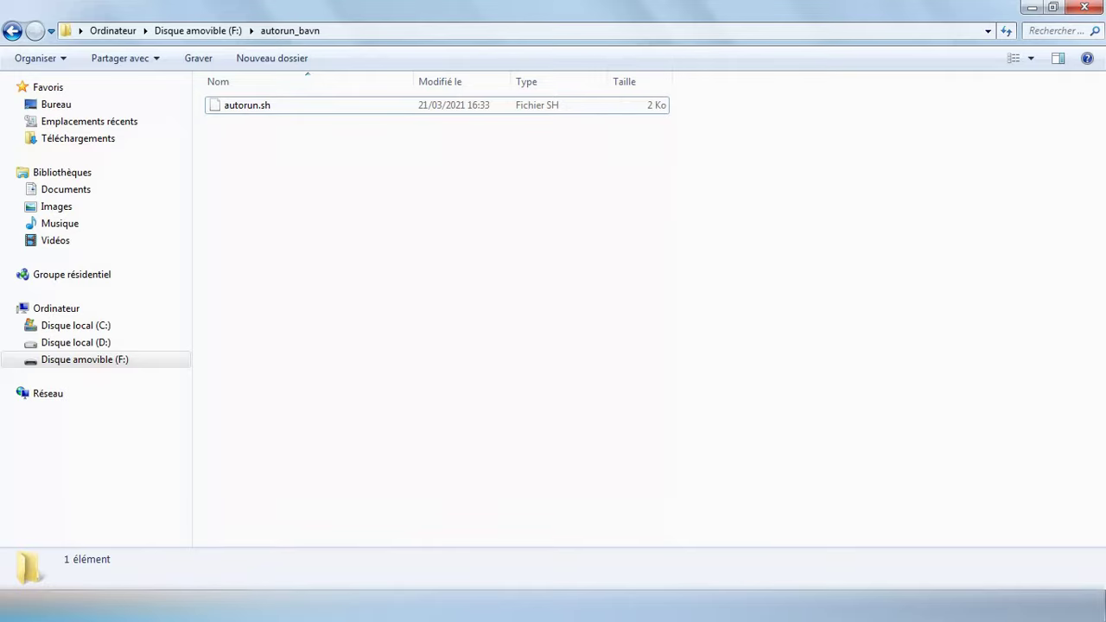
key("BackSpace")
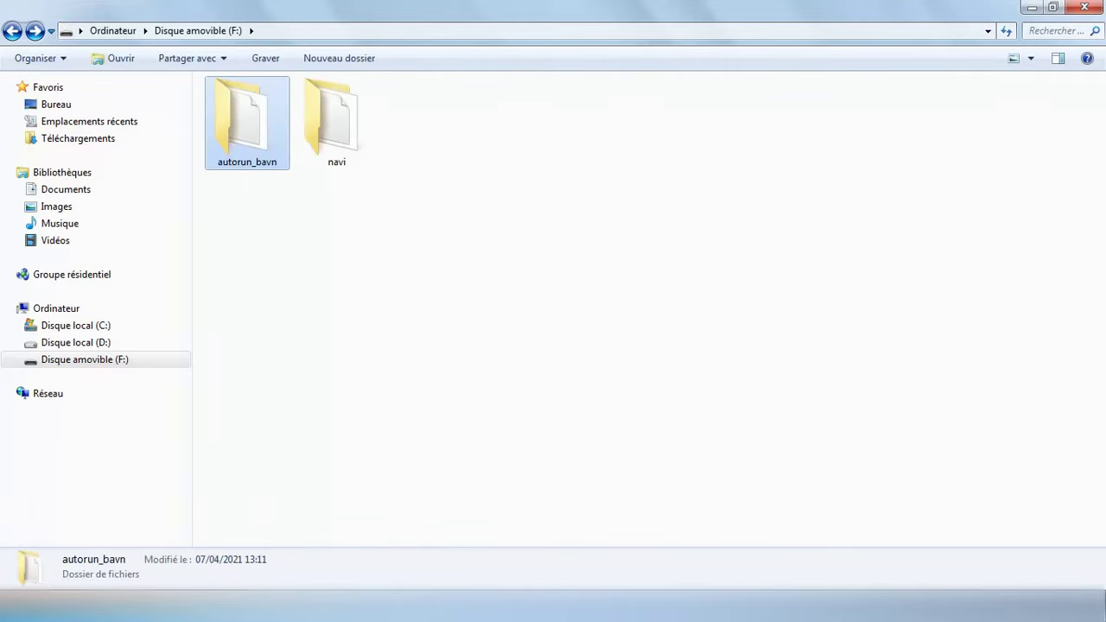
Open the navi folder and review its content and license folders and the nngnavi file
left_click(335, 143)
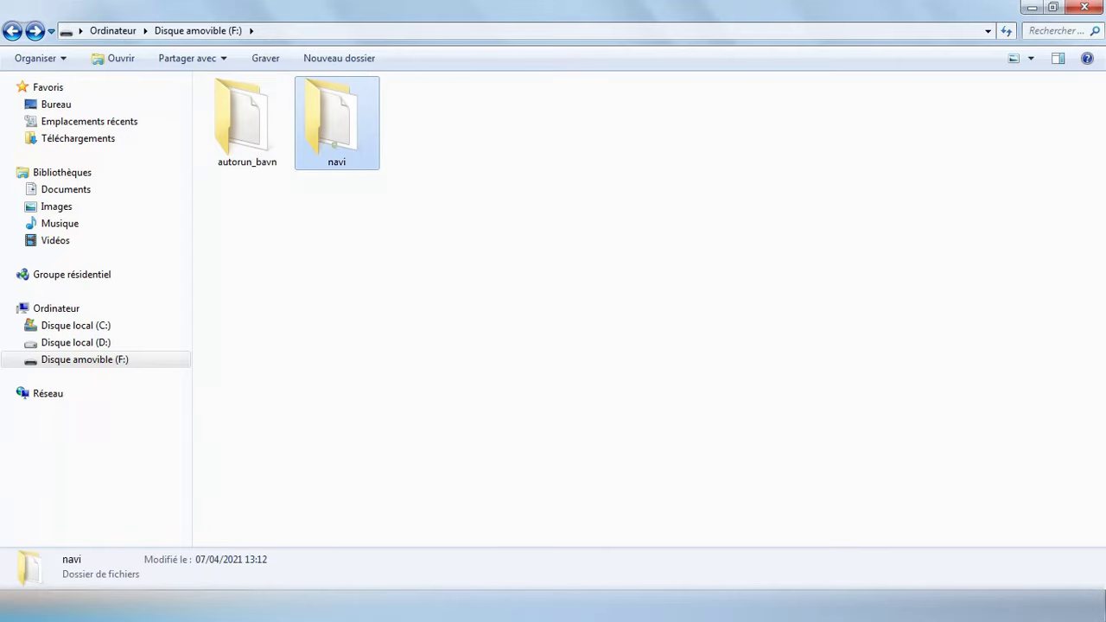
double_click(334, 141)
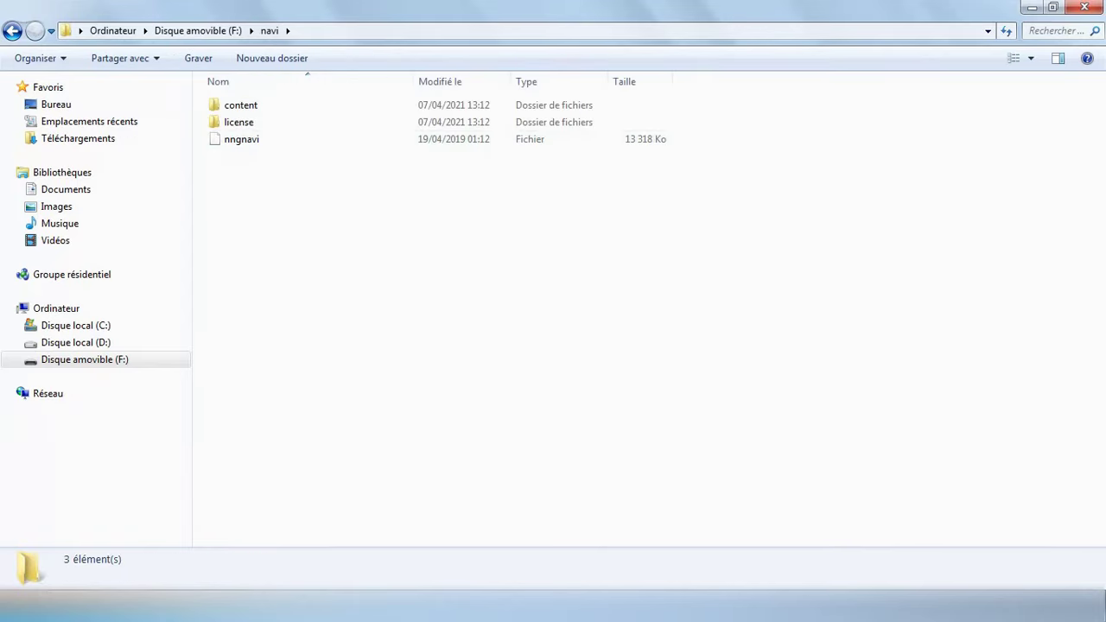
key("Down")
key("Down")
key("Down")
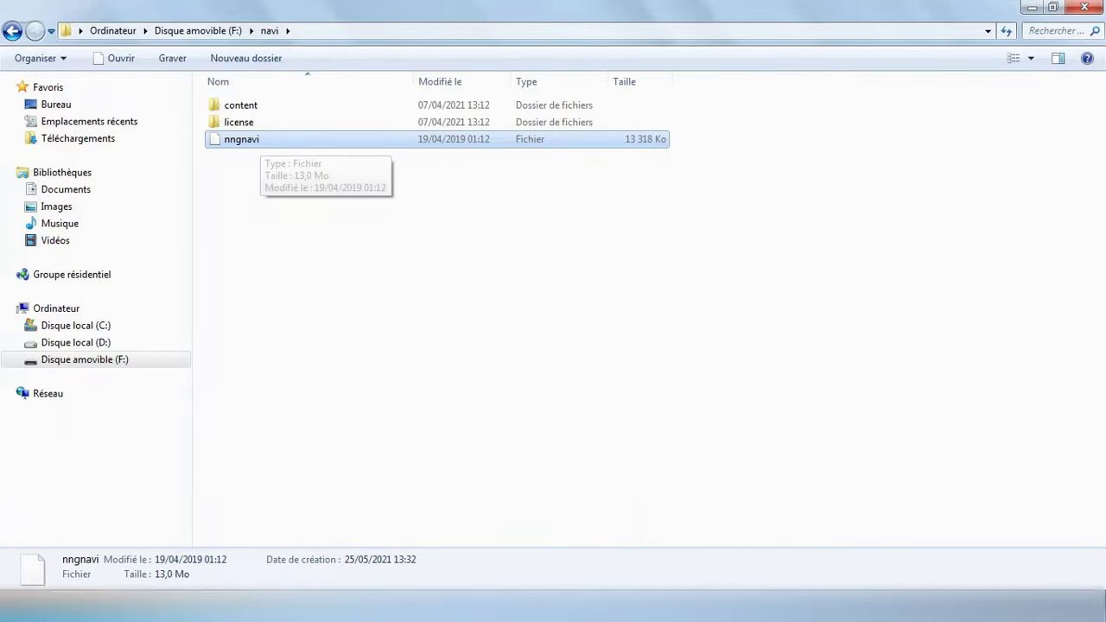
left_click(264, 164)
Open the license folder and widen the name column to read the full names of the .lyc licence files
double_click(265, 121)
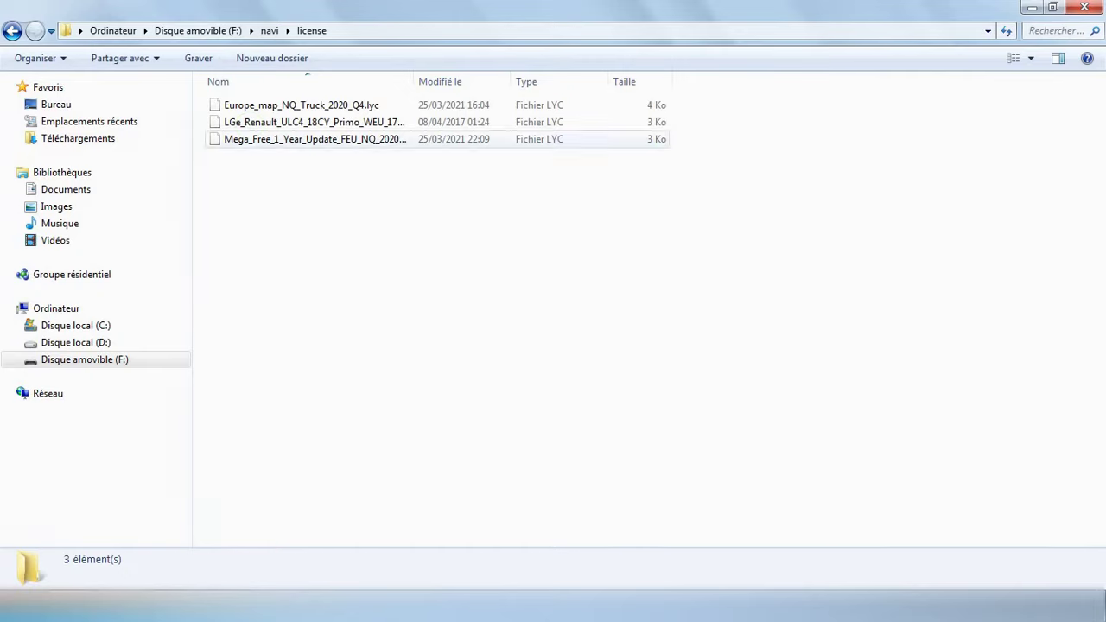
left_click(263, 122)
left_click(270, 139)
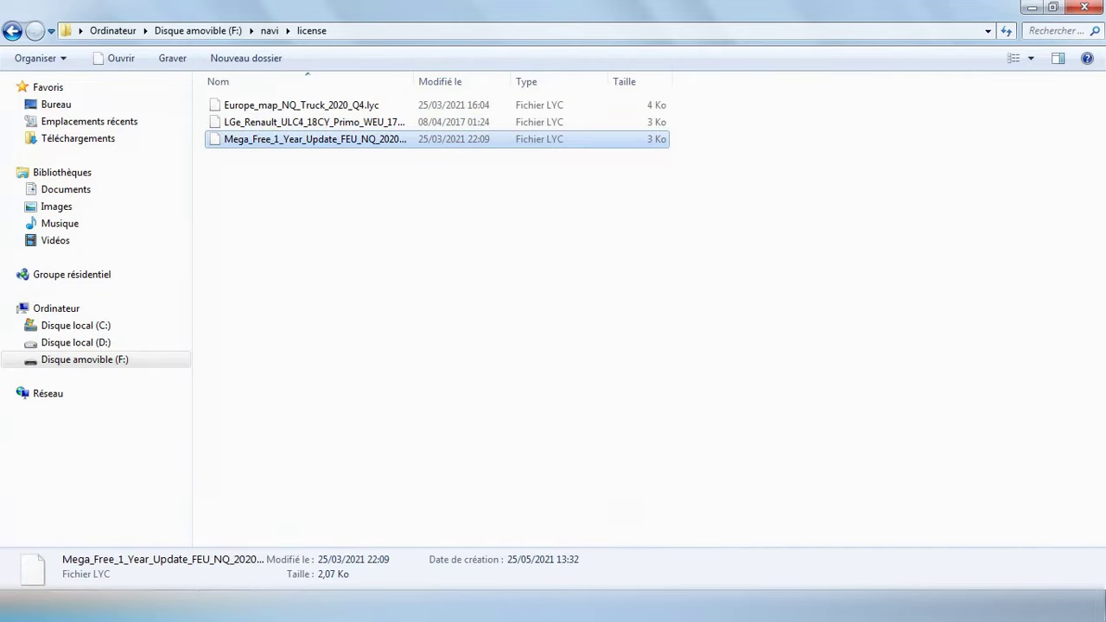
left_click_drag(414, 81, 652, 81)
left_click(259, 105)
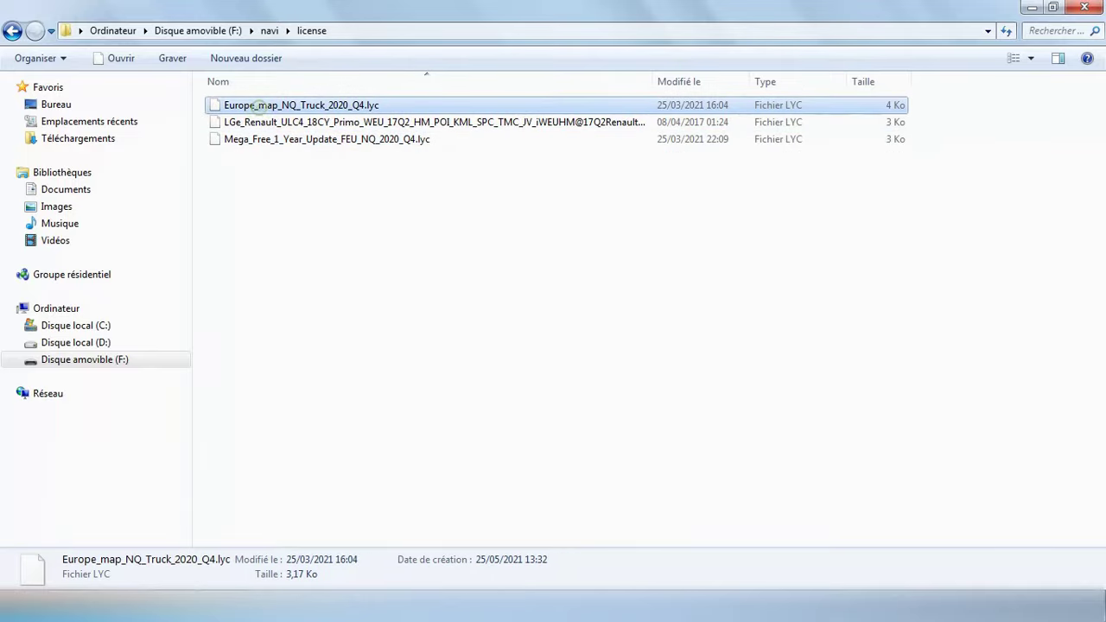
left_click(332, 192)
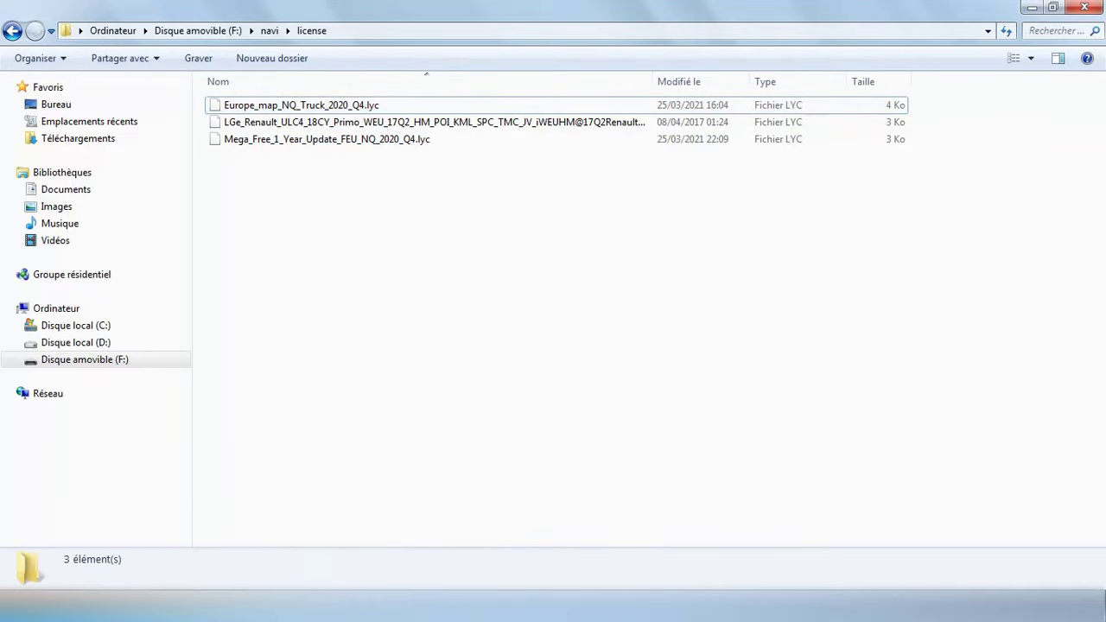
Return to the navi folder, open content and review its building, map, poi and speedcam subfolders
key("BackSpace")
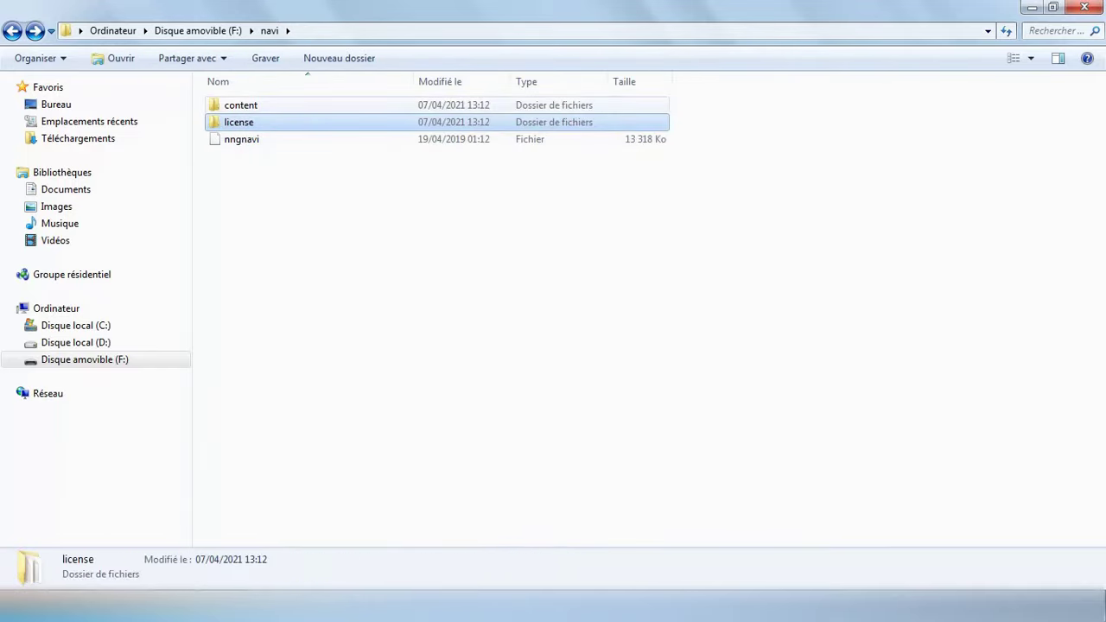
double_click(241, 105)
left_click(241, 105)
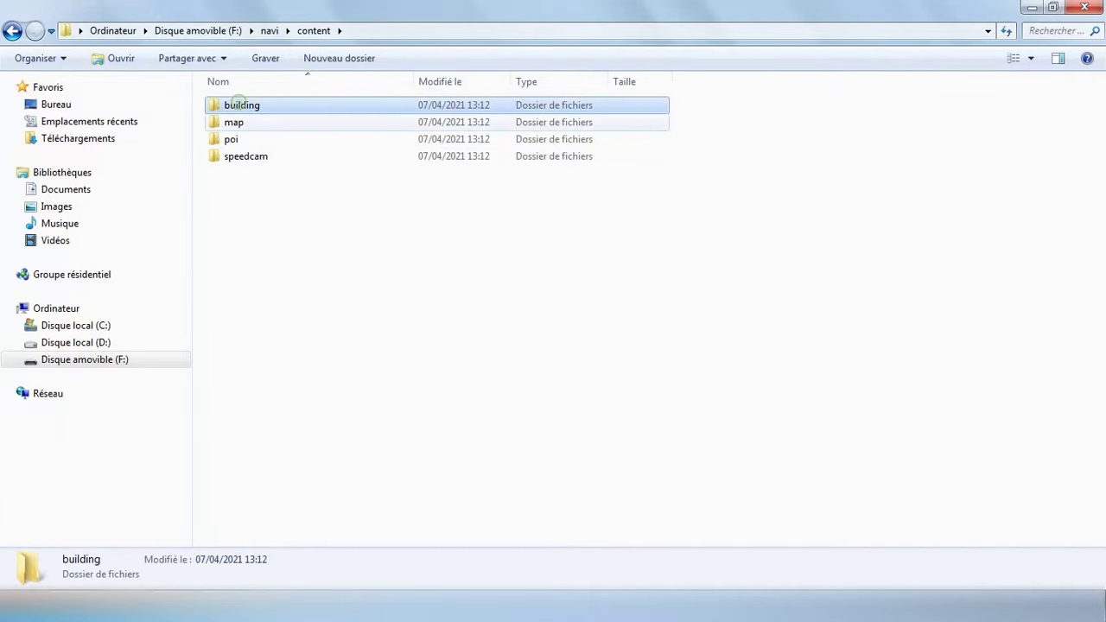
left_click(235, 122)
left_click(234, 139)
left_click(242, 157)
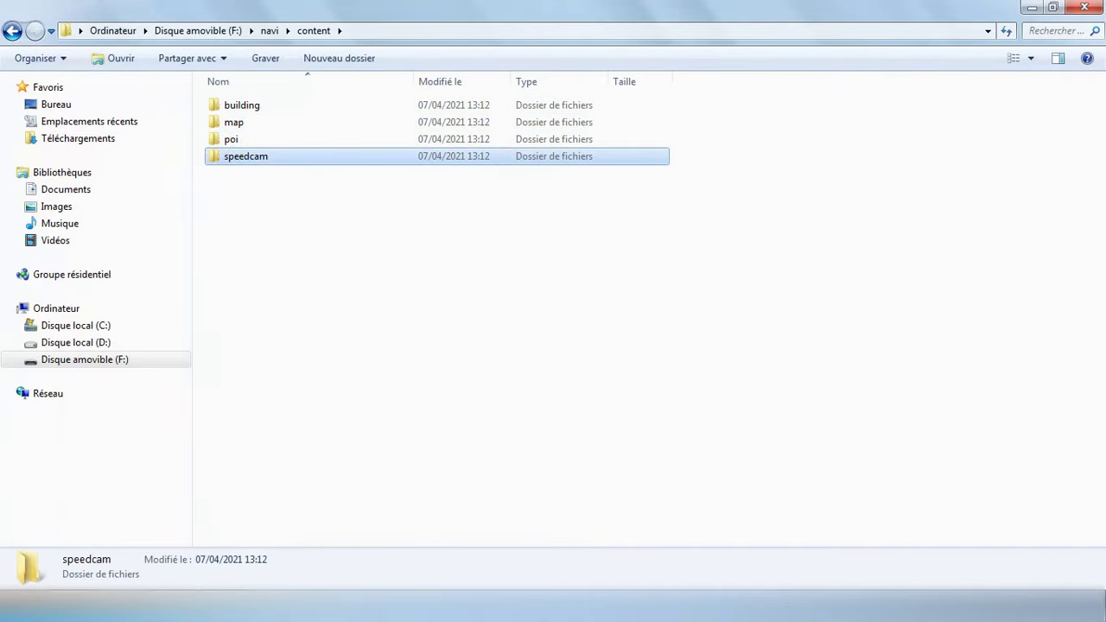
Examine the details of the map, poi, speedcam and building subfolders in content one by one
left_click(236, 122)
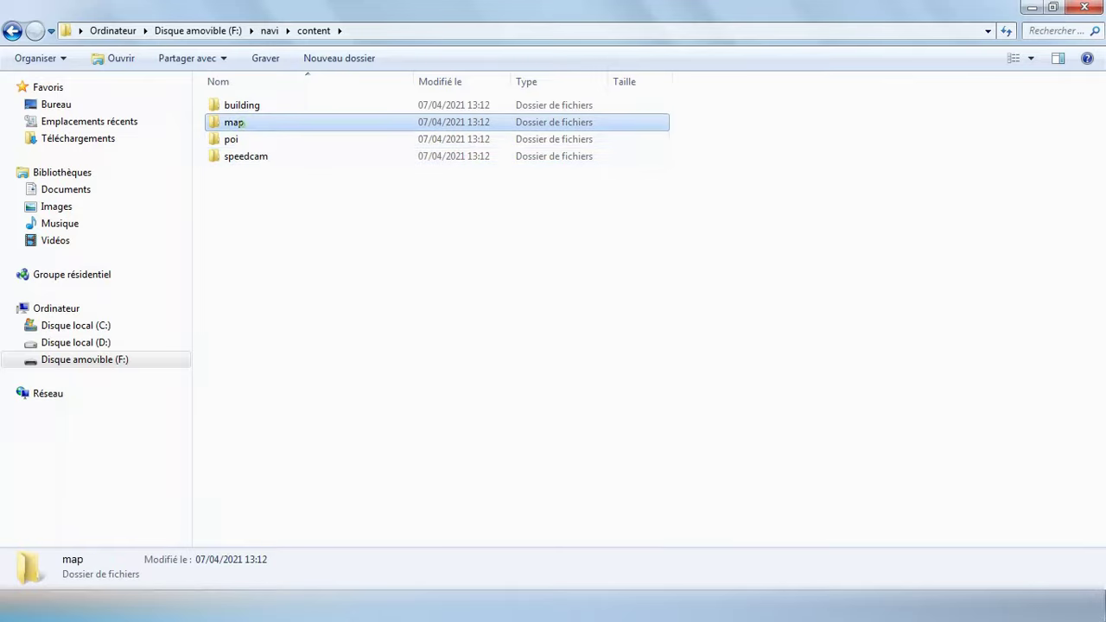
left_click(240, 139)
left_click(239, 123)
left_click(236, 142)
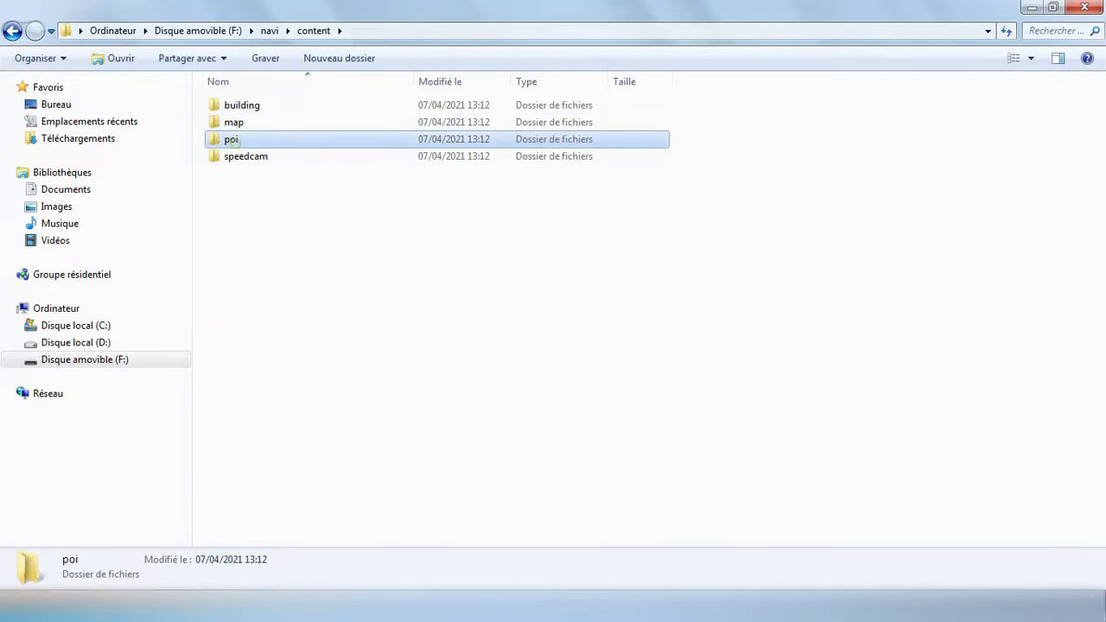
left_click(245, 156)
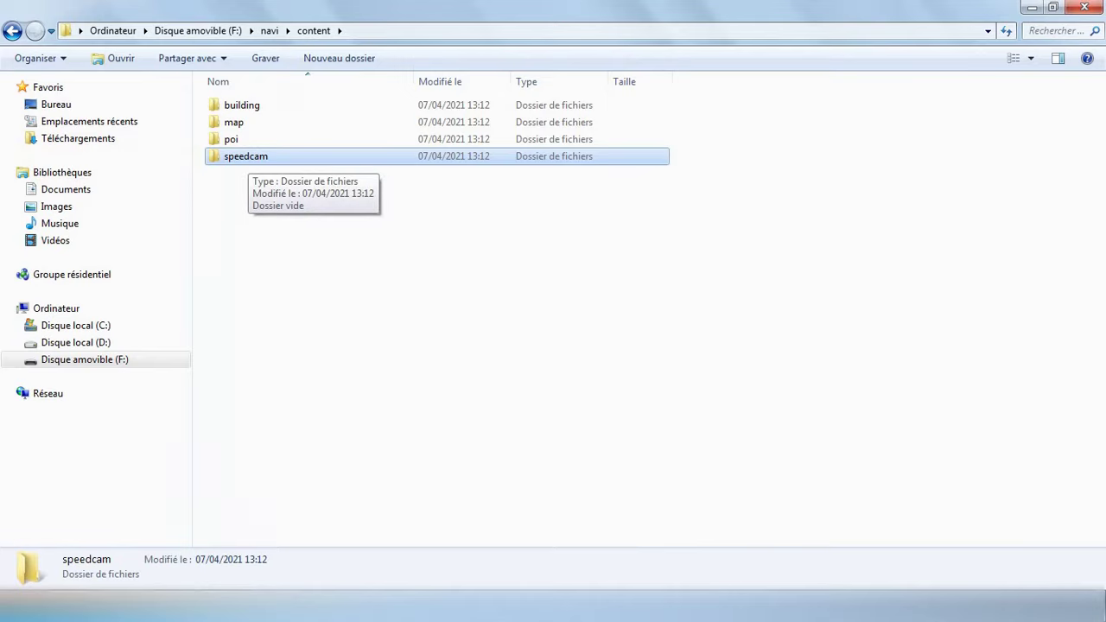
left_click(246, 105)
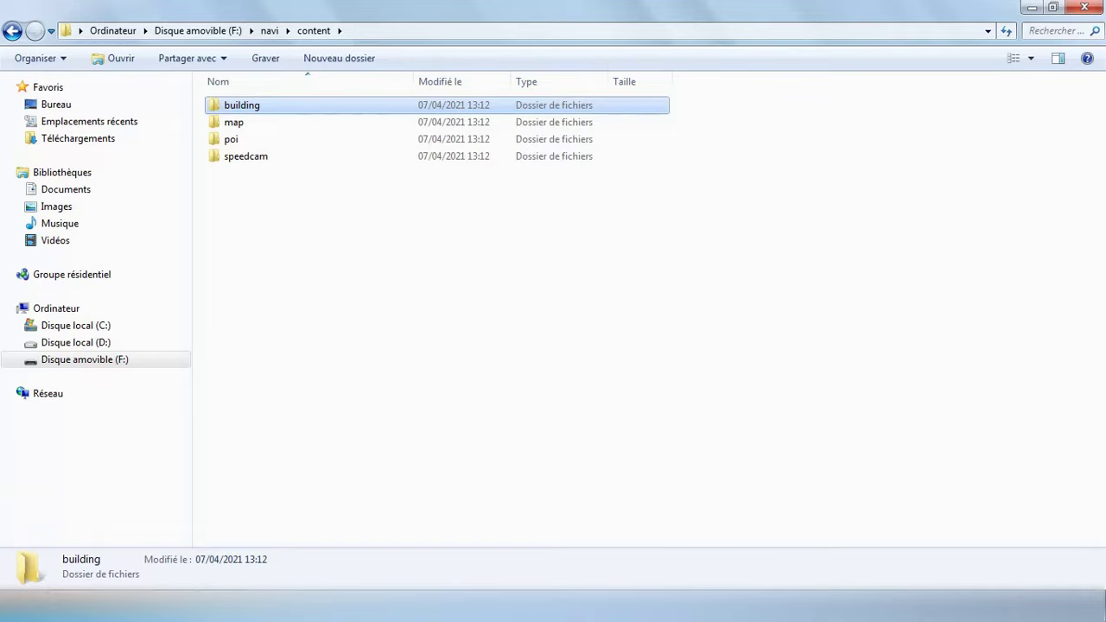
left_click(234, 121)
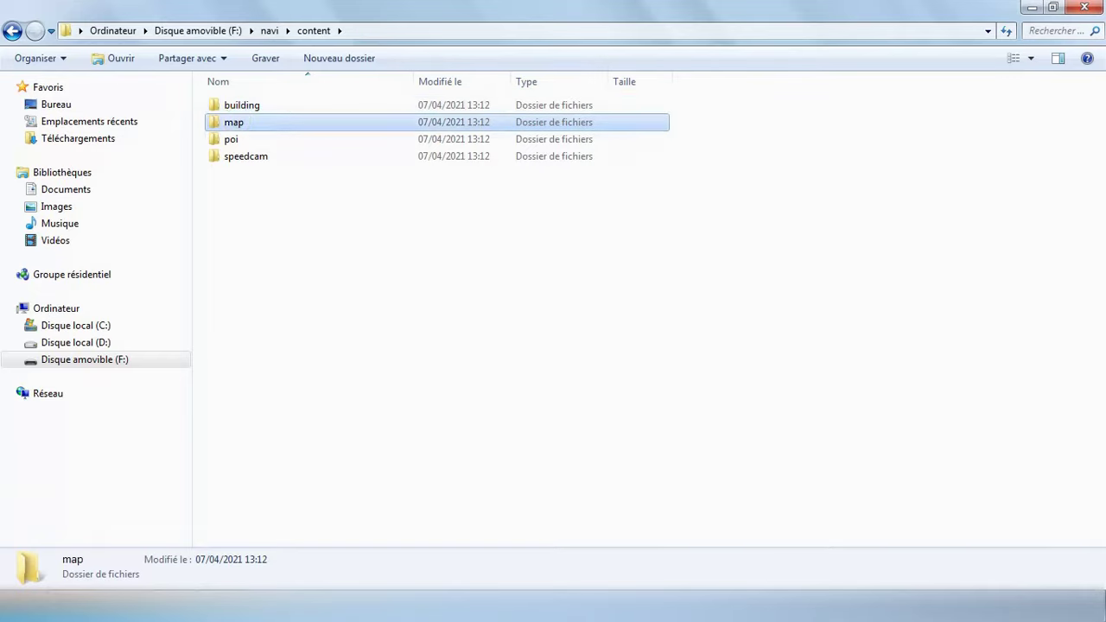
left_click(232, 139)
left_click(240, 122)
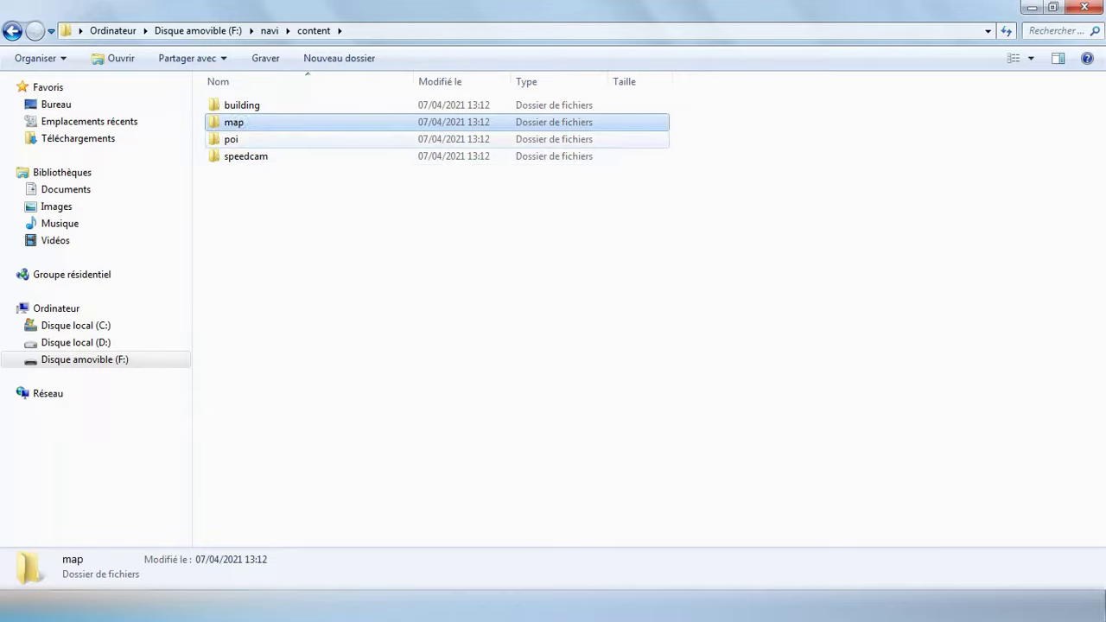
left_click(235, 139)
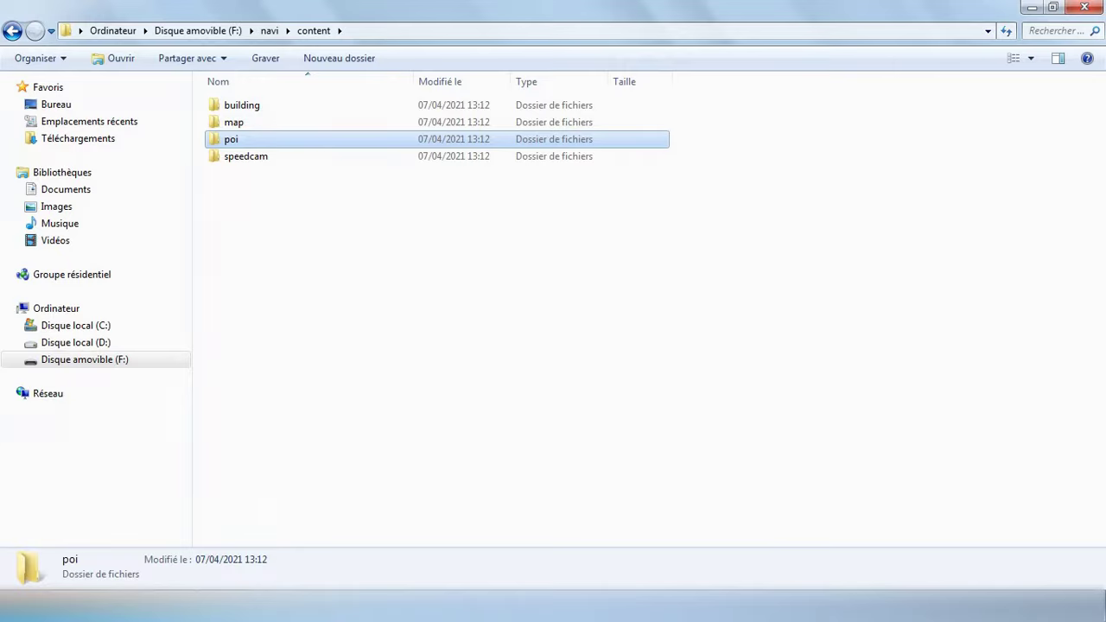
left_click(239, 122)
left_click(235, 139)
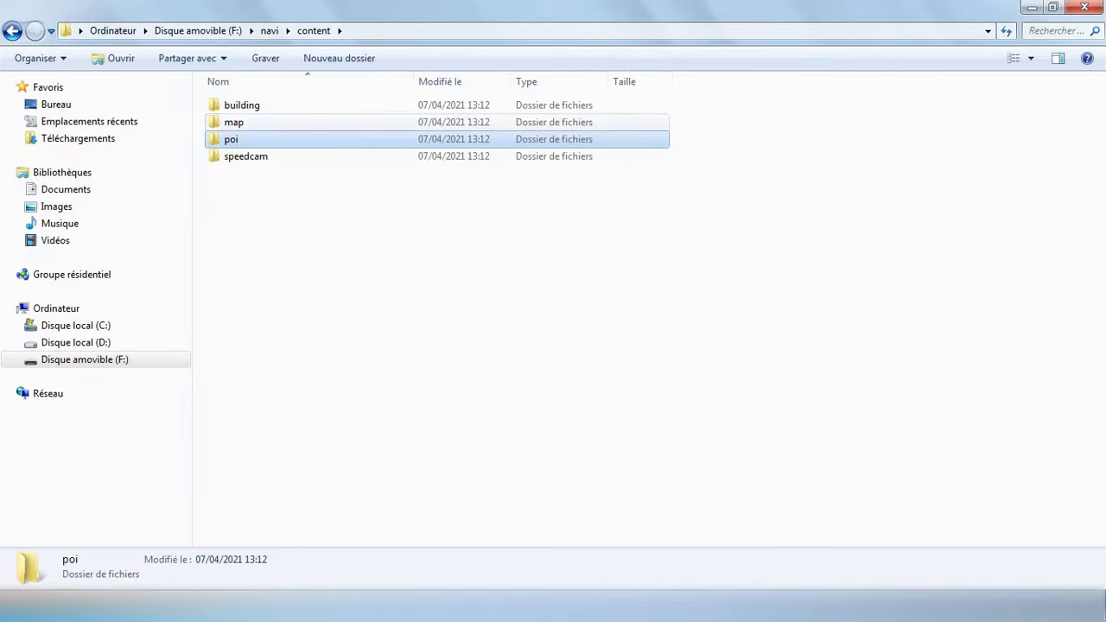
Open the map and poi folders in turn to check their contents, returning to content each time
double_click(240, 126)
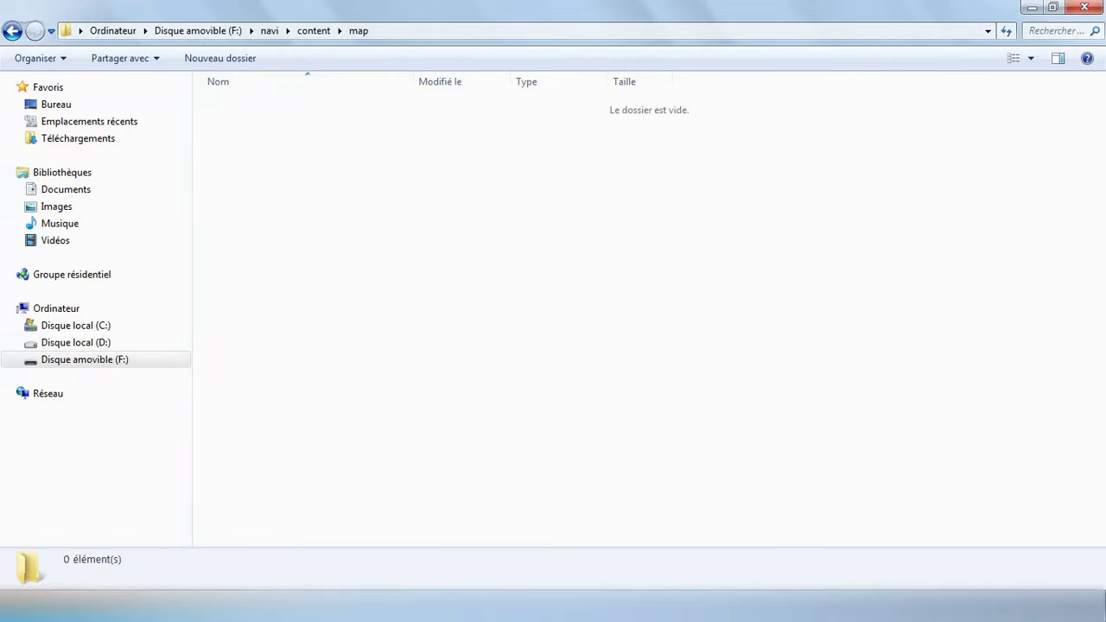
key("BackSpace")
double_click(231, 139)
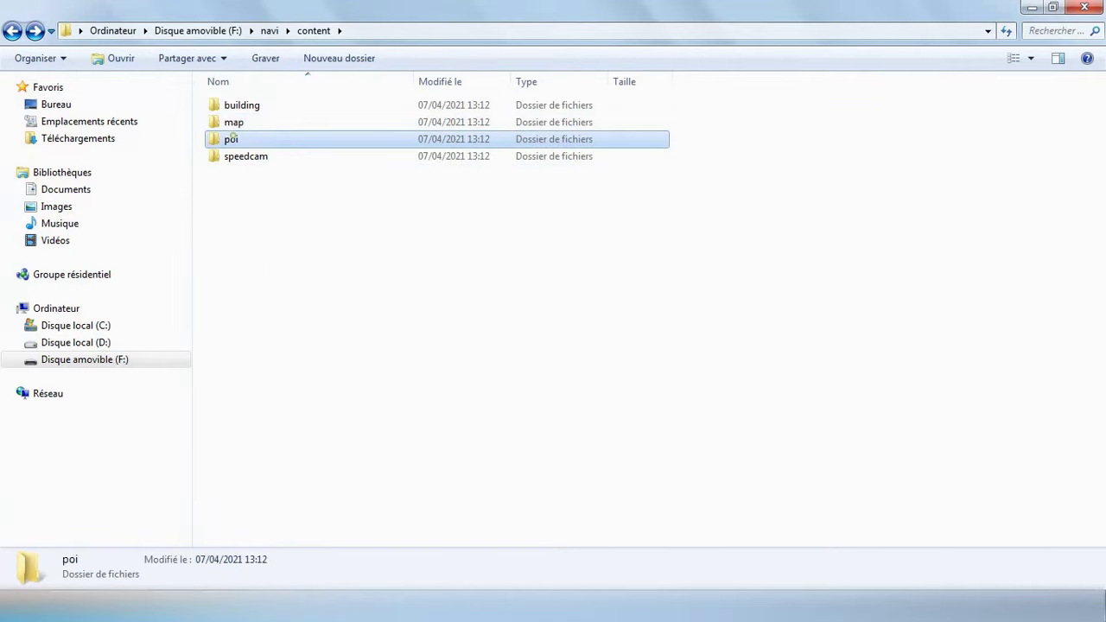
key("BackSpace")
left_click(249, 196)
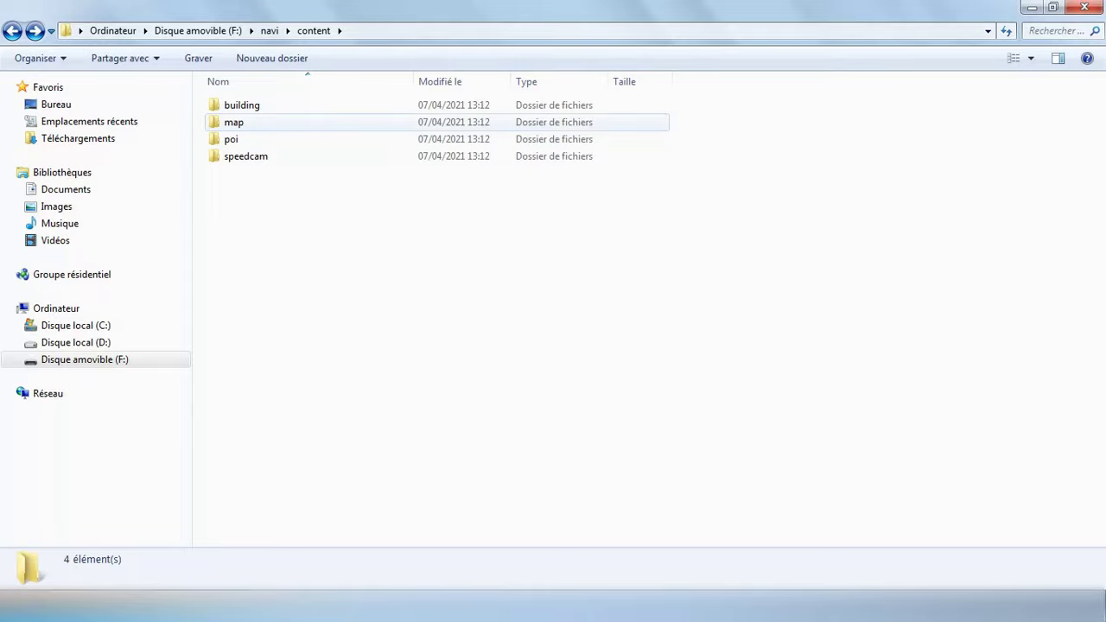
double_click(233, 122)
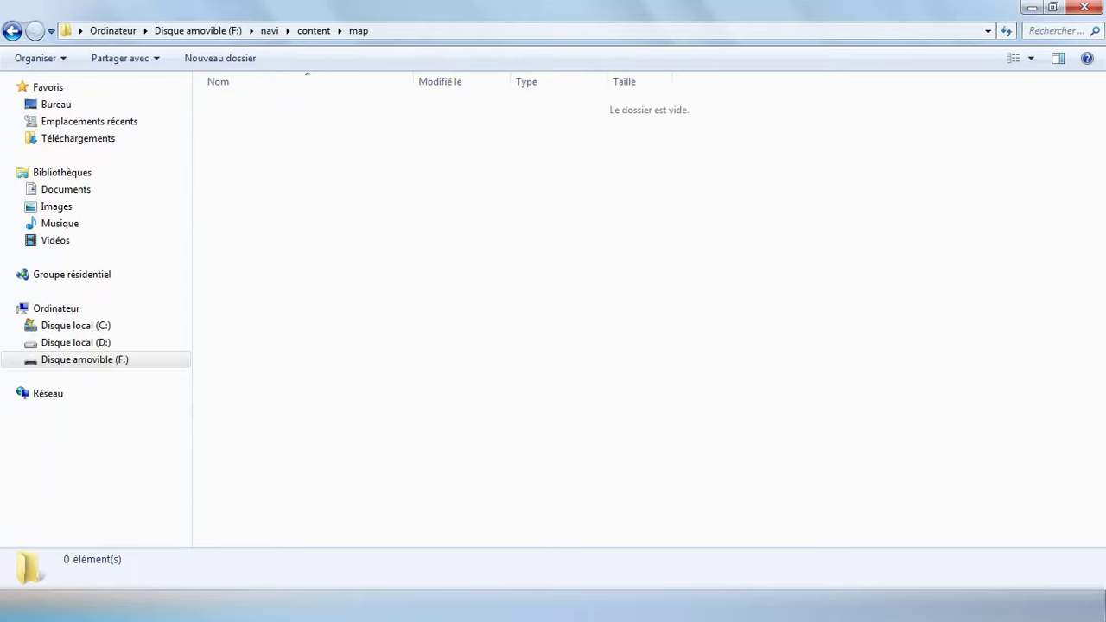
key("BackSpace")
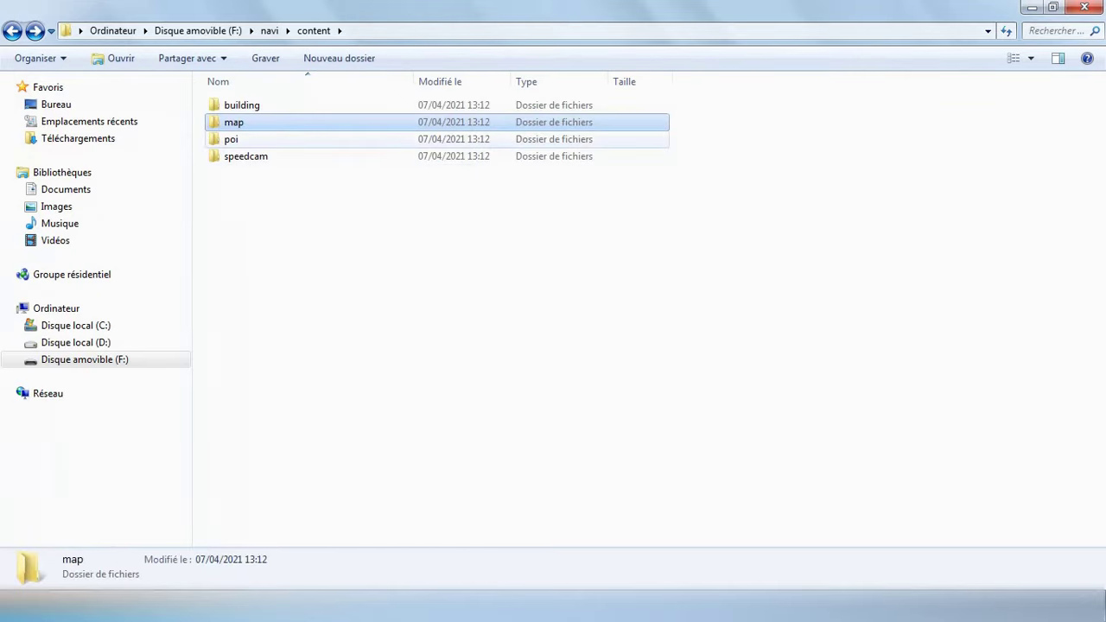
double_click(231, 140)
key("BackSpace")
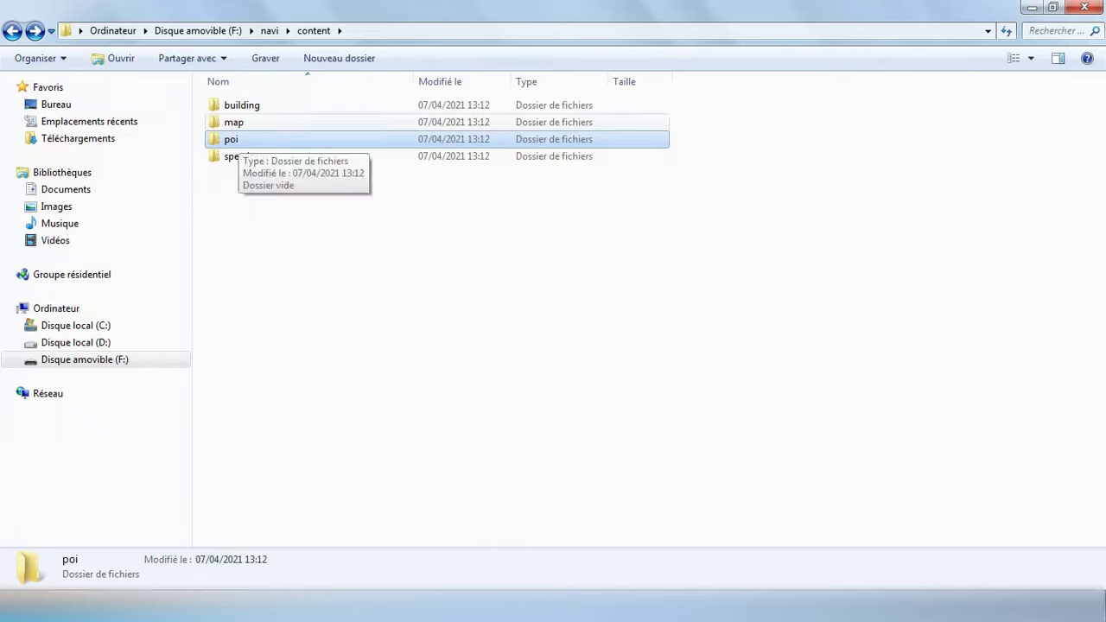
left_click(244, 124)
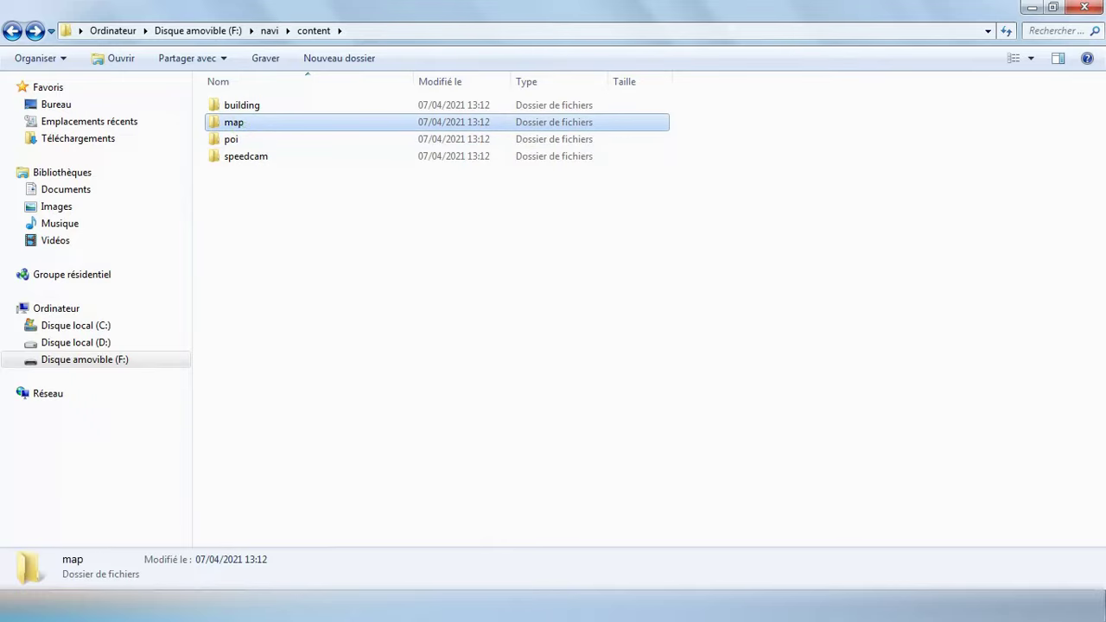
left_click(238, 139)
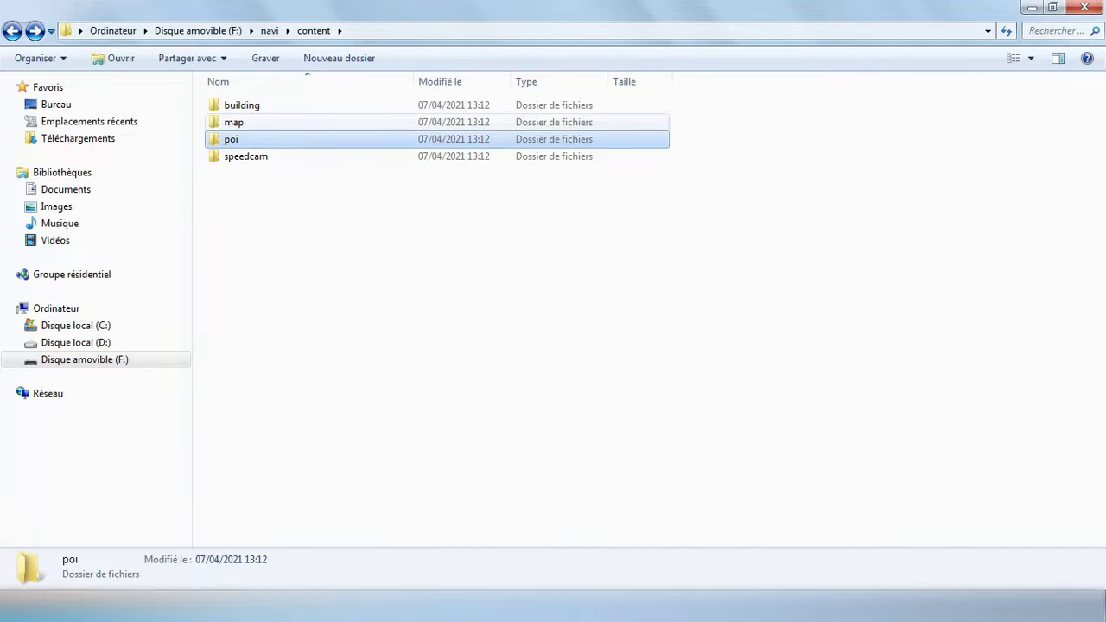
left_click(241, 123)
left_click(239, 139)
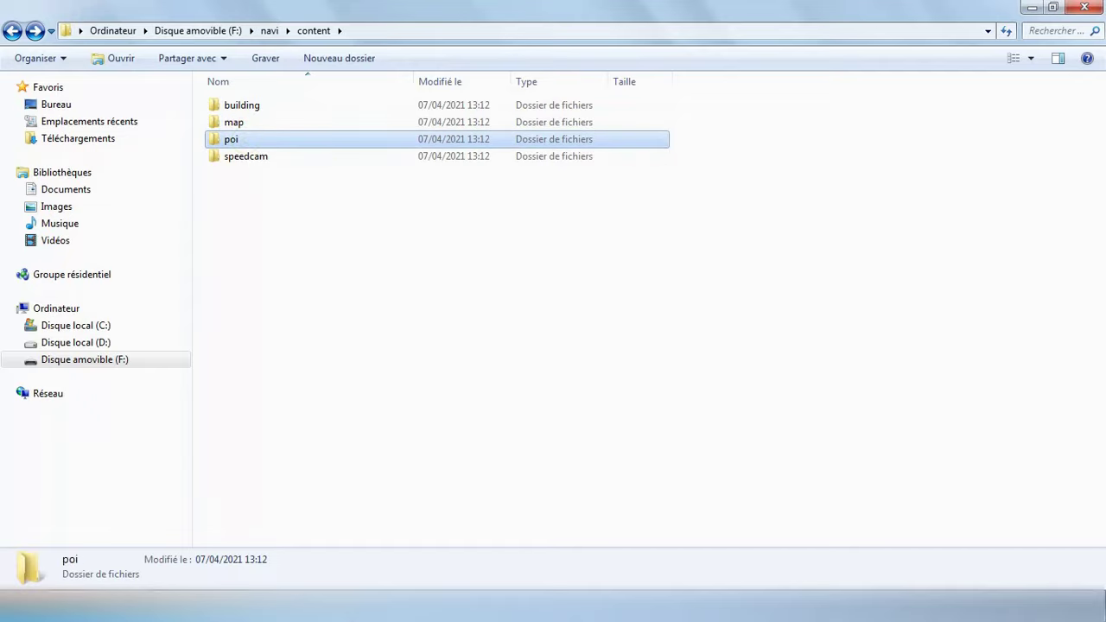
left_click(259, 221)
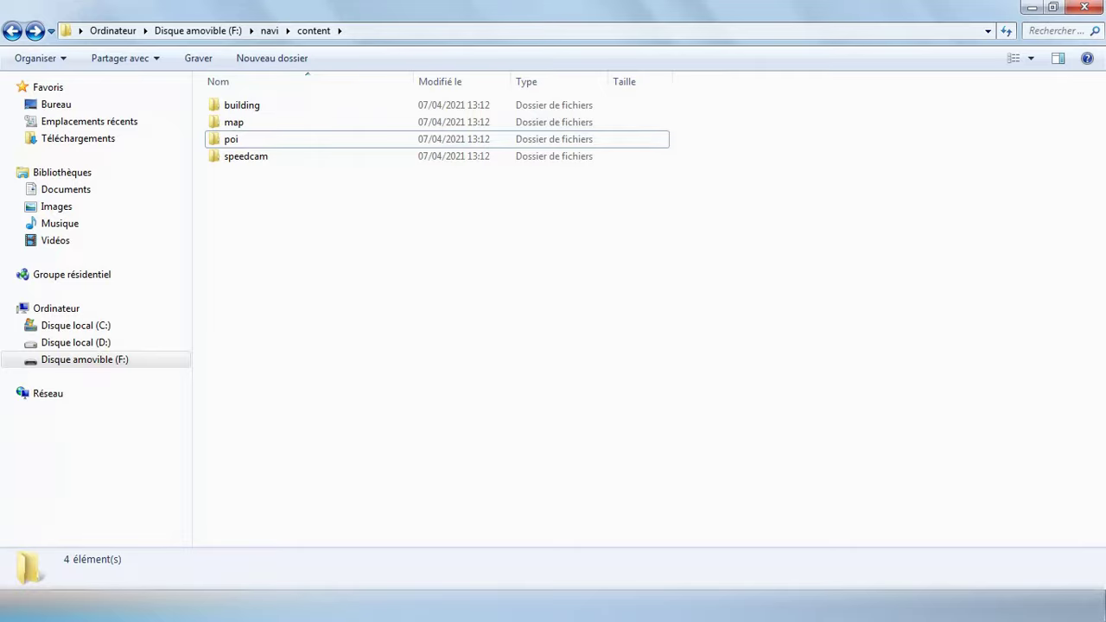
left_click(248, 126)
left_click(247, 137)
left_click(268, 274)
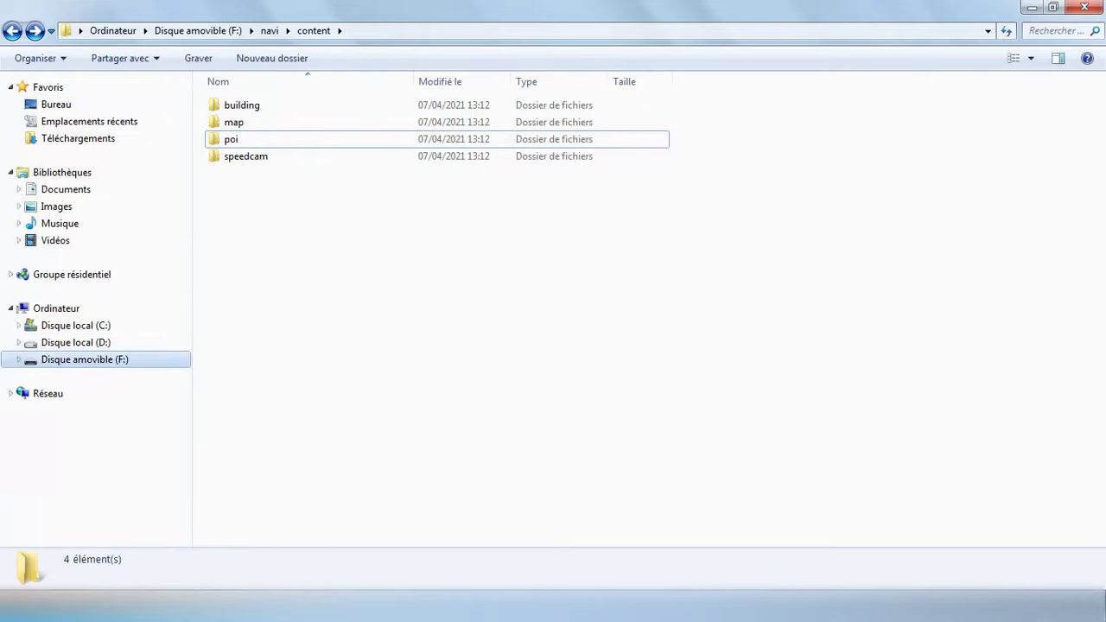
Go back to the root of removable disk F: and review the autorun_bavn and navi folders
left_click(156, 360)
left_click(247, 121)
left_click(334, 141)
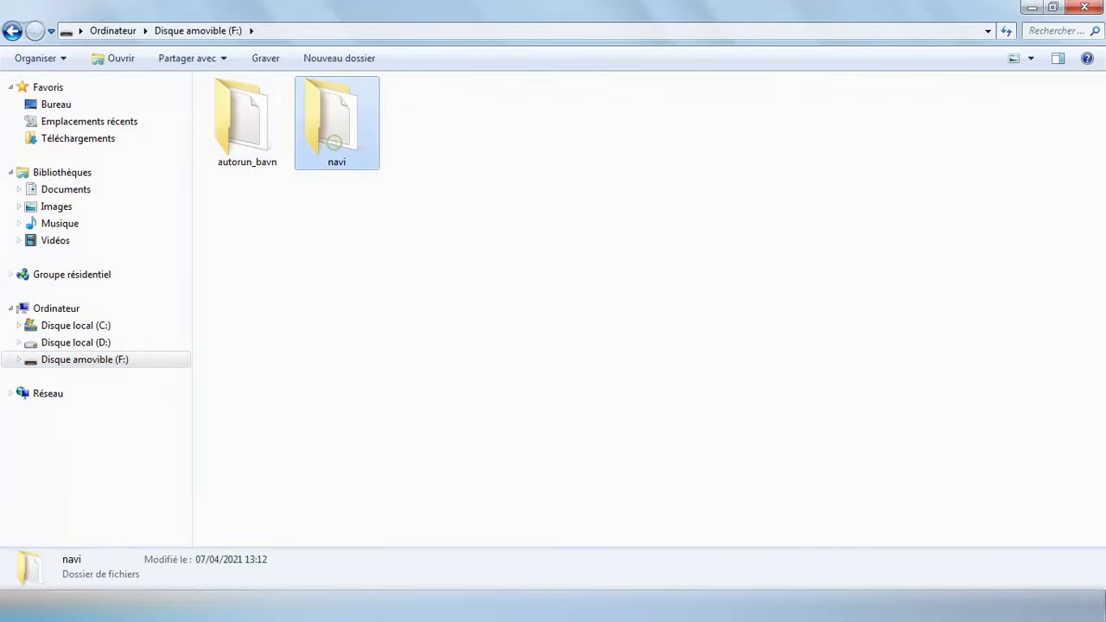
left_click(328, 234)
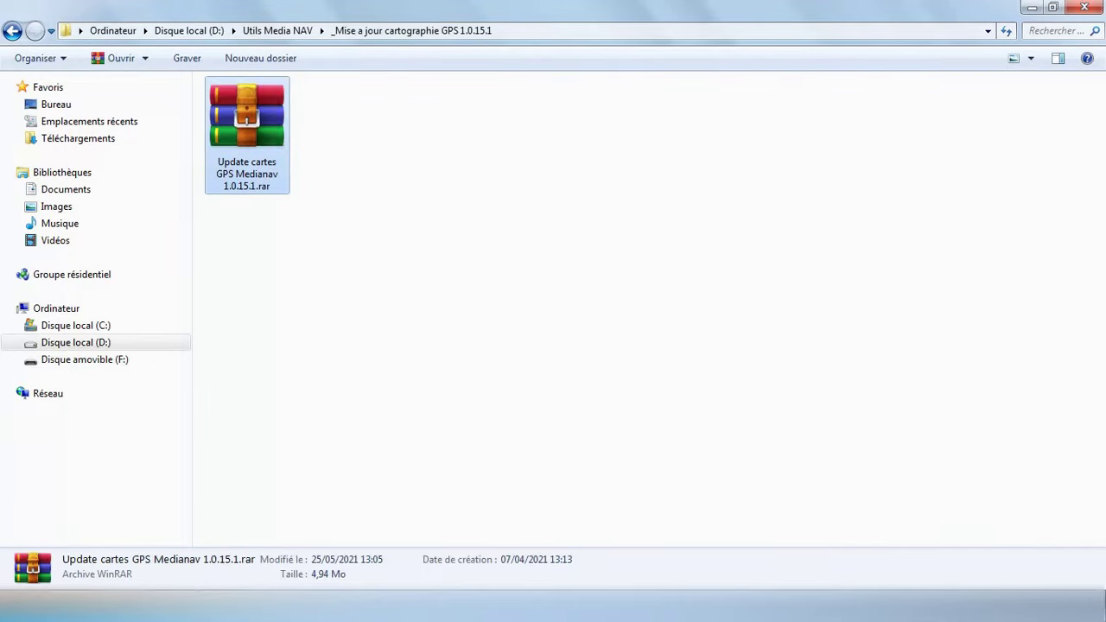
key("alt+Tab")
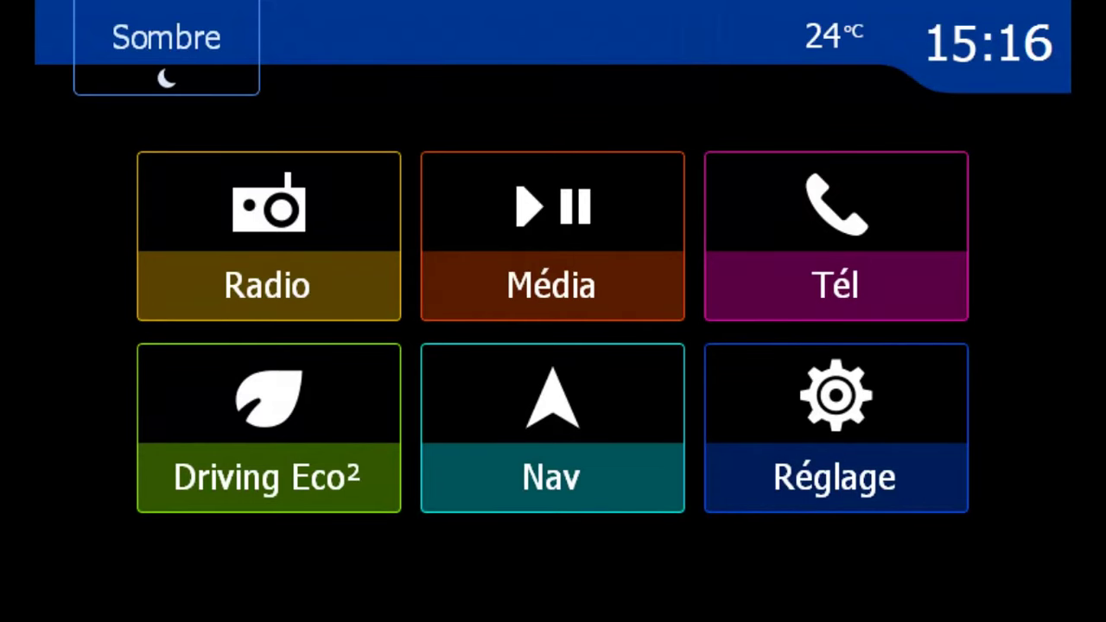